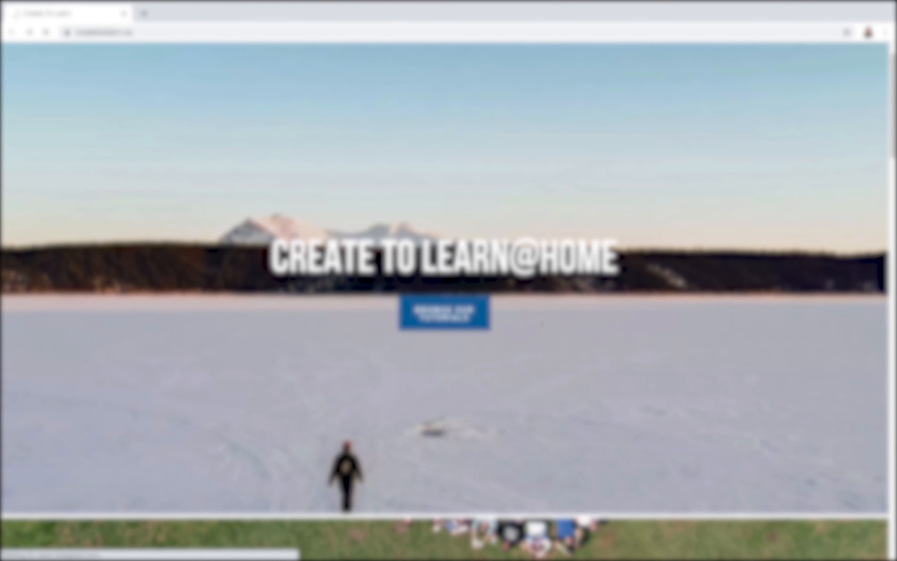
scroll(534, 322, "down", 5)
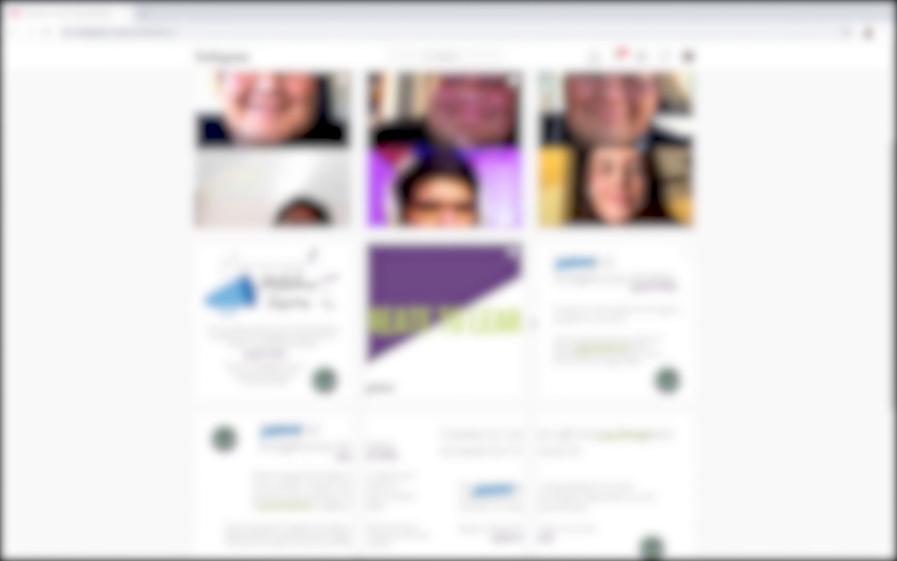
scroll(534, 321, "down", 3)
scroll(444, 311, "down", 5)
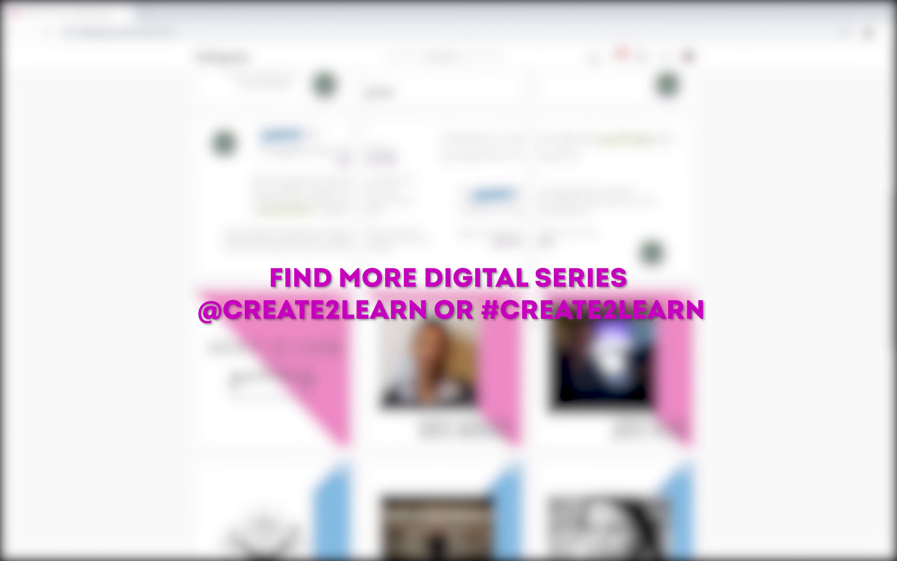
scroll(443, 311, "down", 4)
scroll(444, 311, "down", 7)
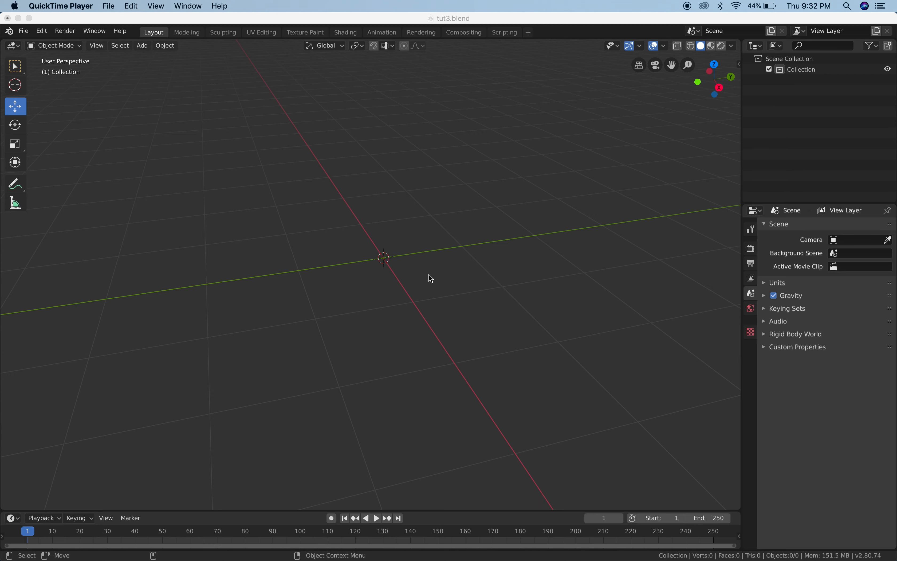
left_click(429, 261)
middle_click_drag(429, 261, 456, 256)
scroll(482, 240, "down", 2, "alt")
middle_click_drag(314, 243, 308, 244, "alt")
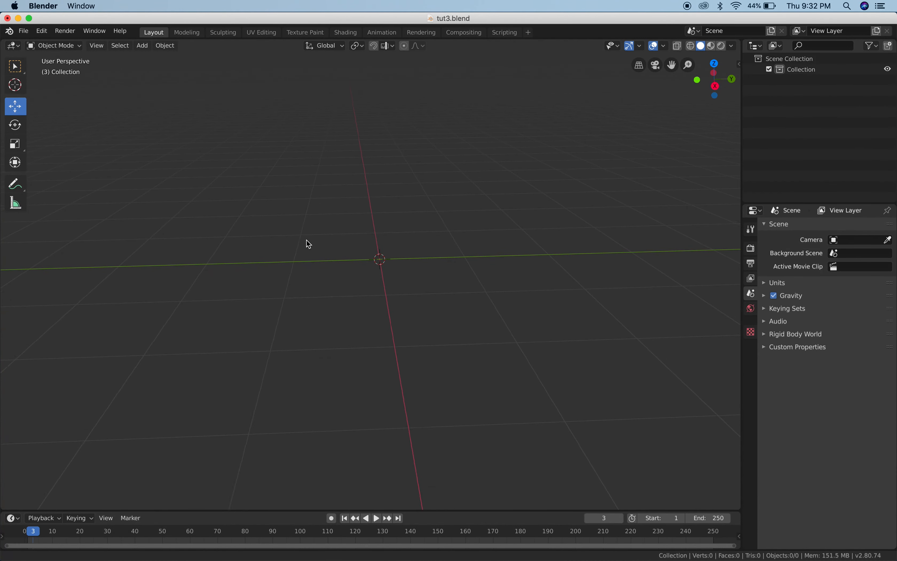
scroll(308, 243, "down", 2, "alt")
middle_click_drag(467, 236, 429, 210, "alt")
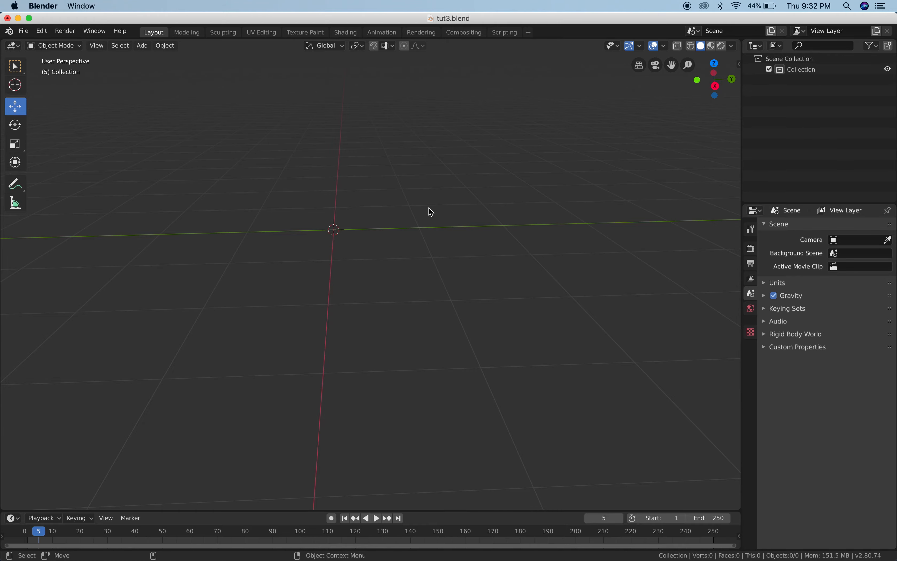
scroll(429, 213, "down", 5)
scroll(429, 212, "up", 6)
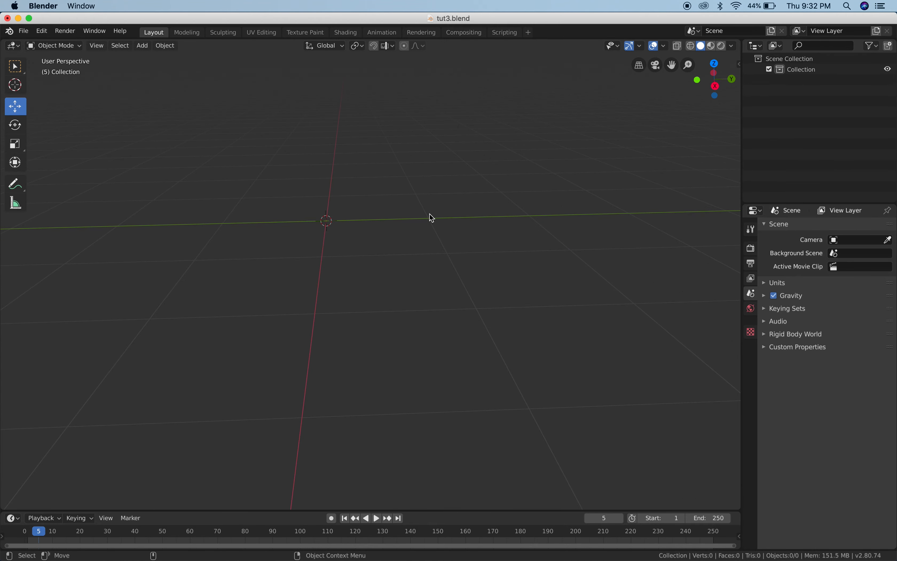
scroll(430, 213, "down", 3)
middle_click_drag(445, 249, 469, 234)
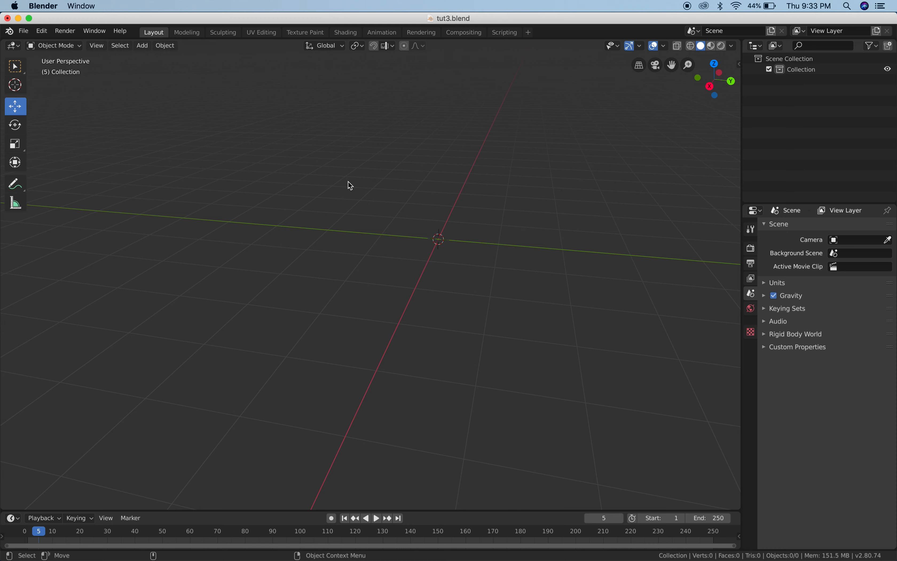
Add a Landscape mesh with smooth shading turned off and its random seed set to 125.
key("shift+a")
mouse_move(348, 182)
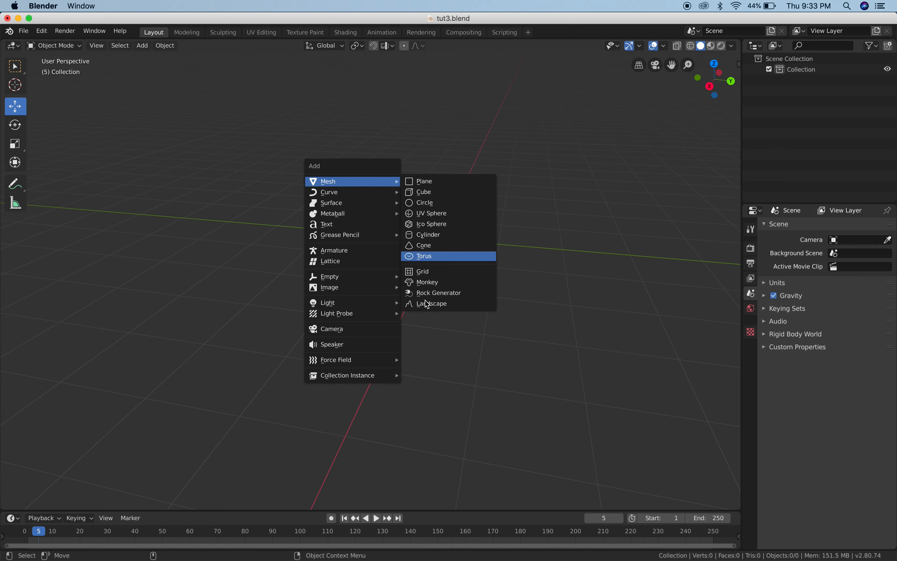
left_click(440, 305)
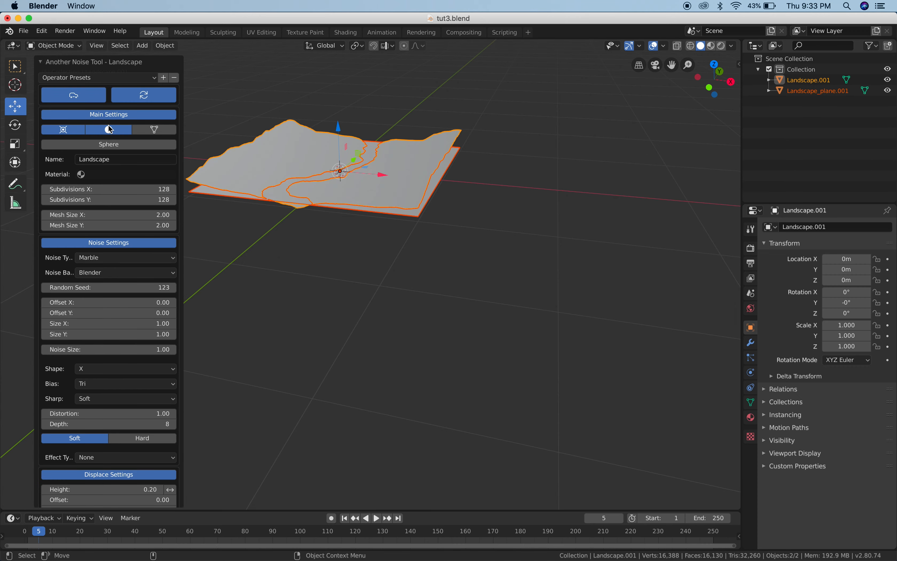
left_click(110, 128)
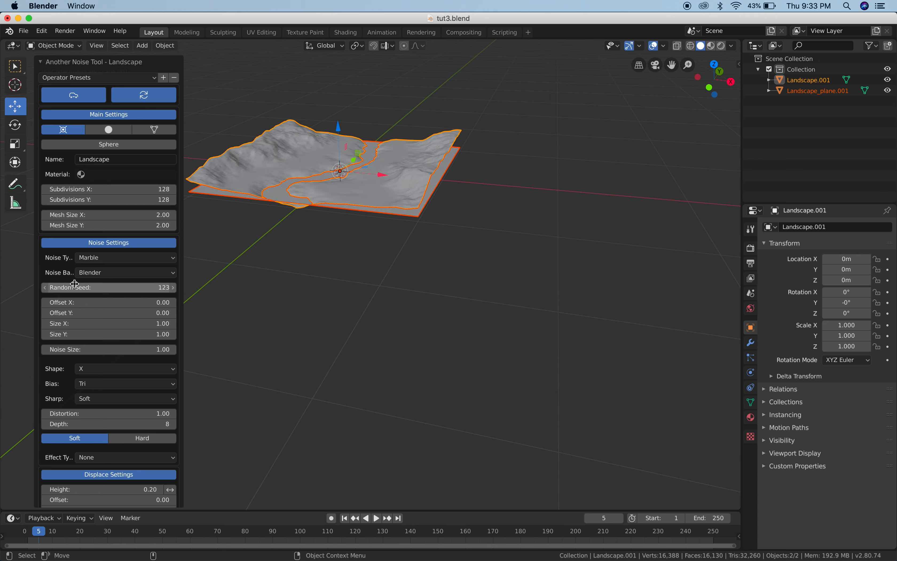
left_click(174, 288)
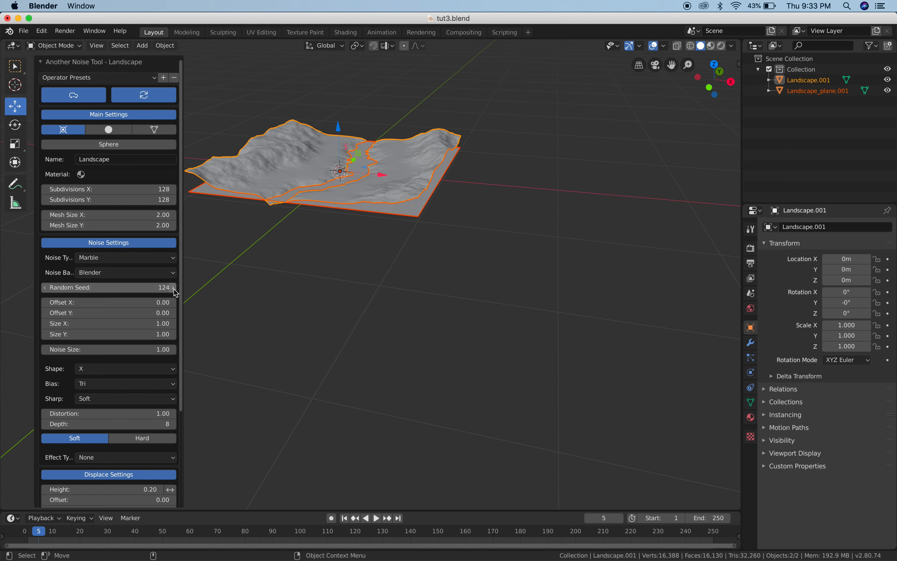
left_click(174, 288)
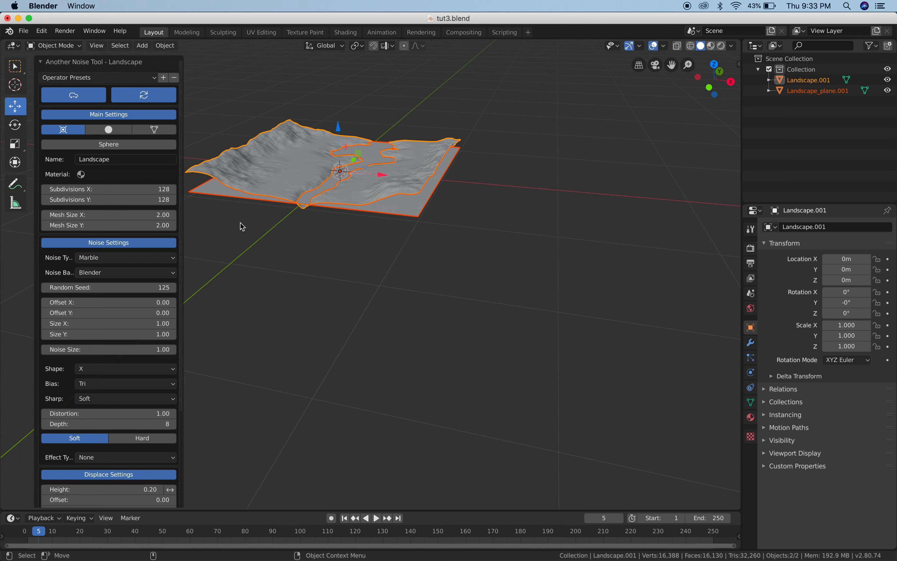
left_click(538, 249)
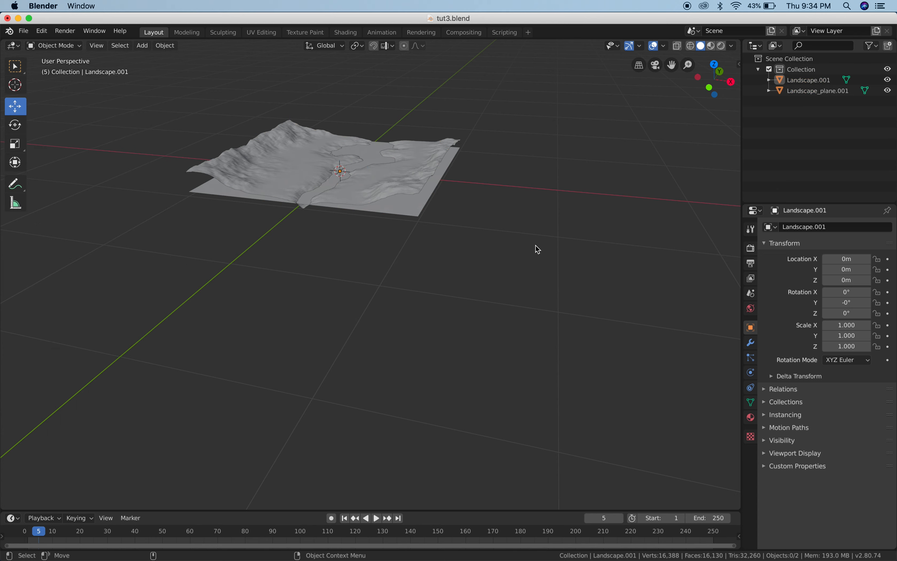
Inspect the two parts of the landscape by selecting the base plane and the terrain mesh in turn.
middle_click_drag(510, 222, 541, 325)
left_click(477, 340)
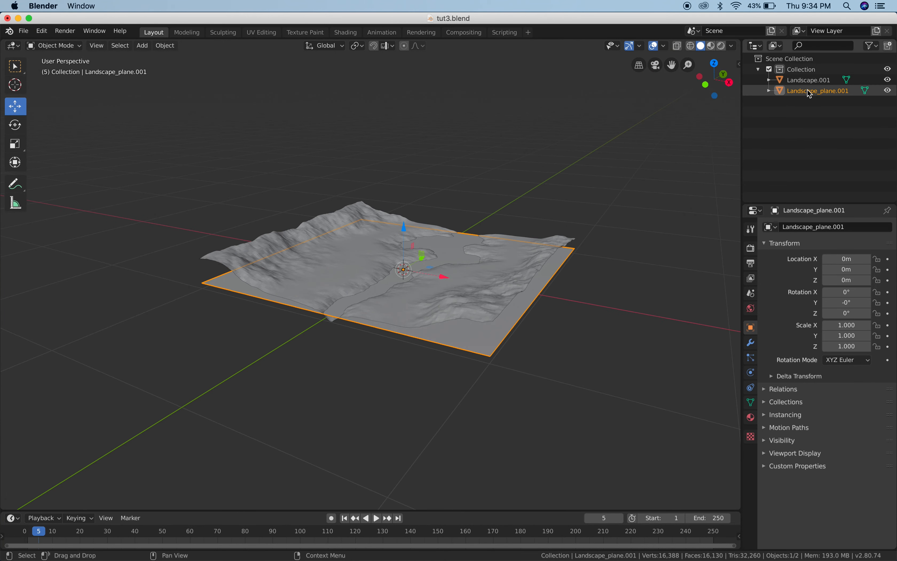
left_click(487, 296)
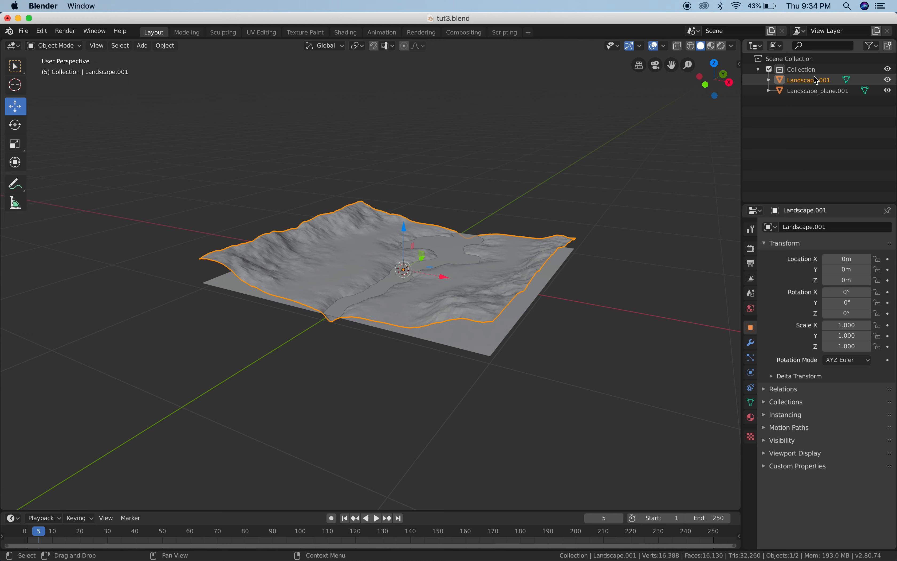
left_click(488, 214)
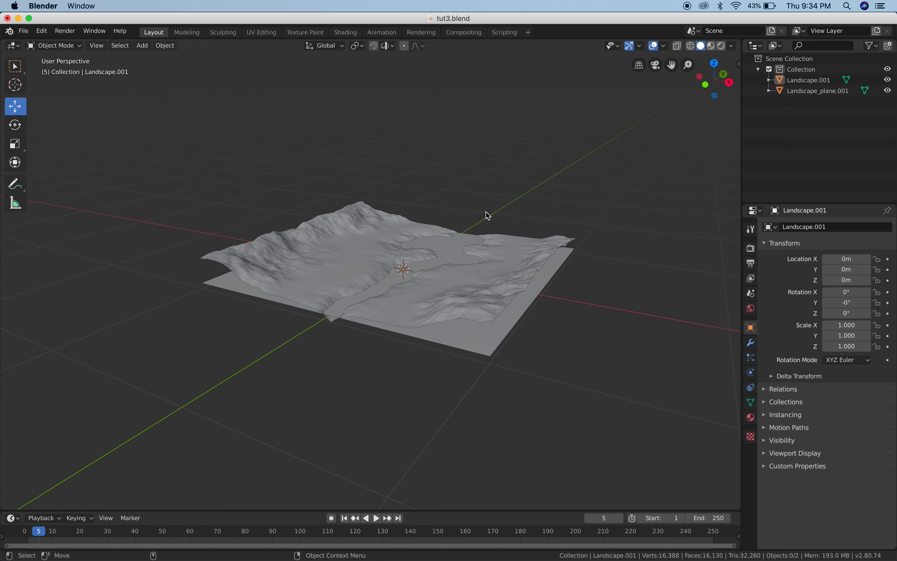
Add an ico sphere at the world origin and lower its subdivisions to 1.
key("shift+a")
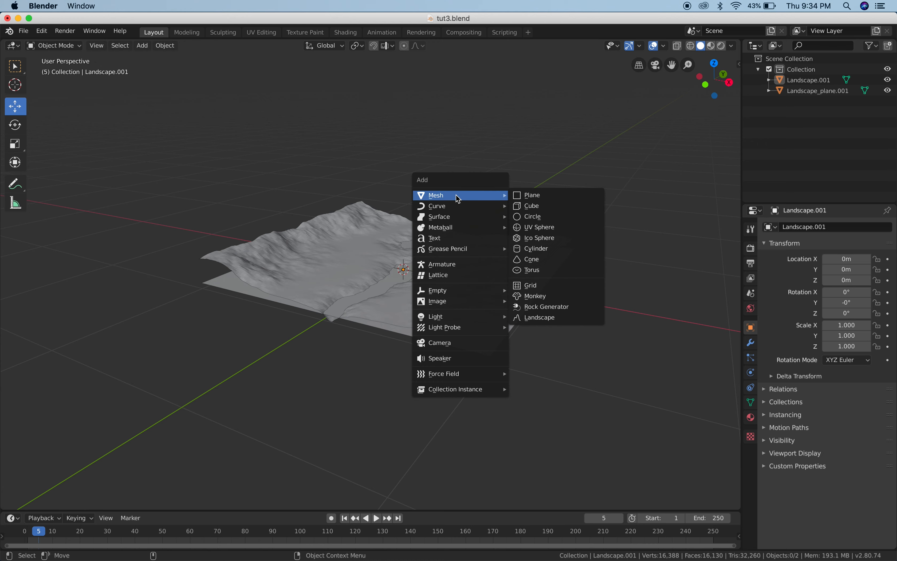
left_click(541, 245)
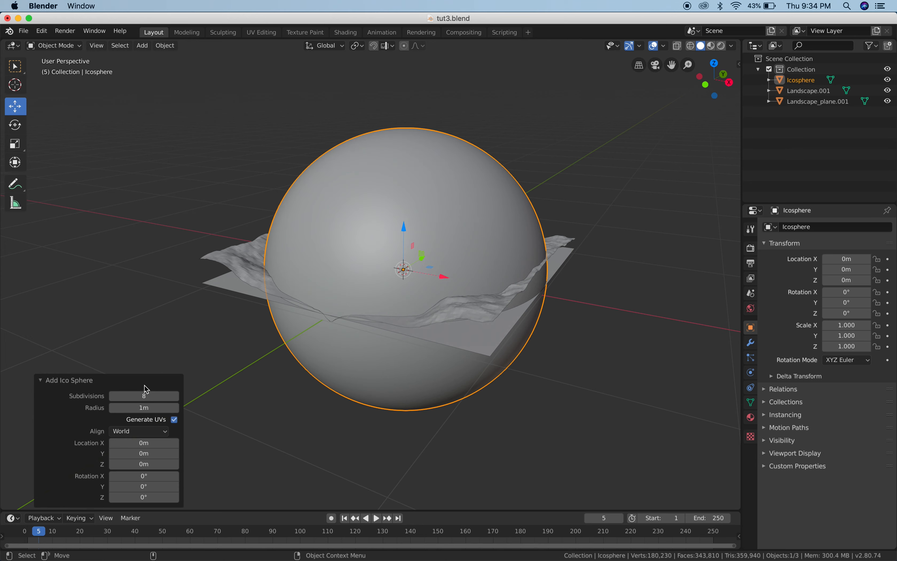
left_click(112, 398)
left_click(111, 398)
left_click(112, 398)
left_click(112, 398)
left_click(112, 397)
left_click(111, 397)
left_click(111, 397)
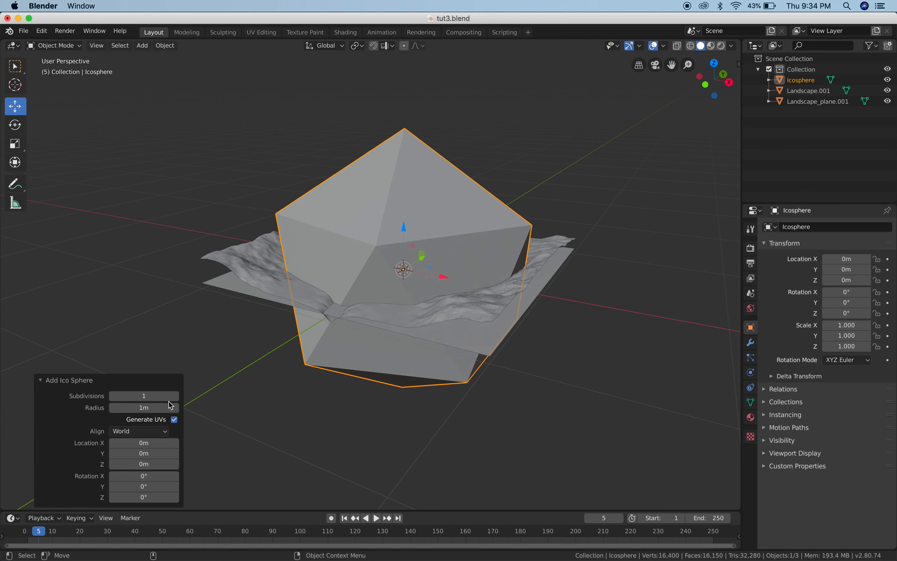
Raise the ico sphere's subdivisions to 8.
left_click(176, 396)
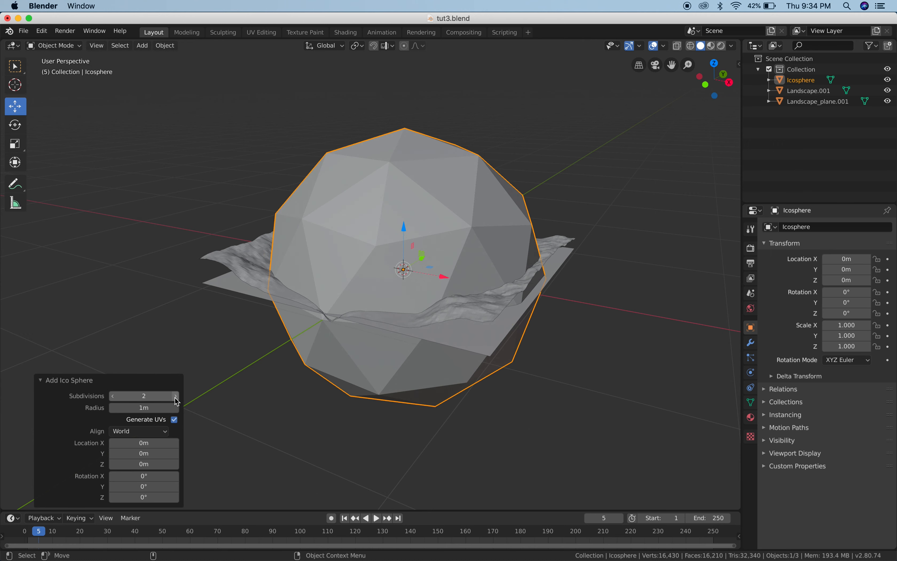
left_click(176, 396)
left_click(176, 396)
left_click(176, 397)
left_click(176, 396)
left_click(177, 396)
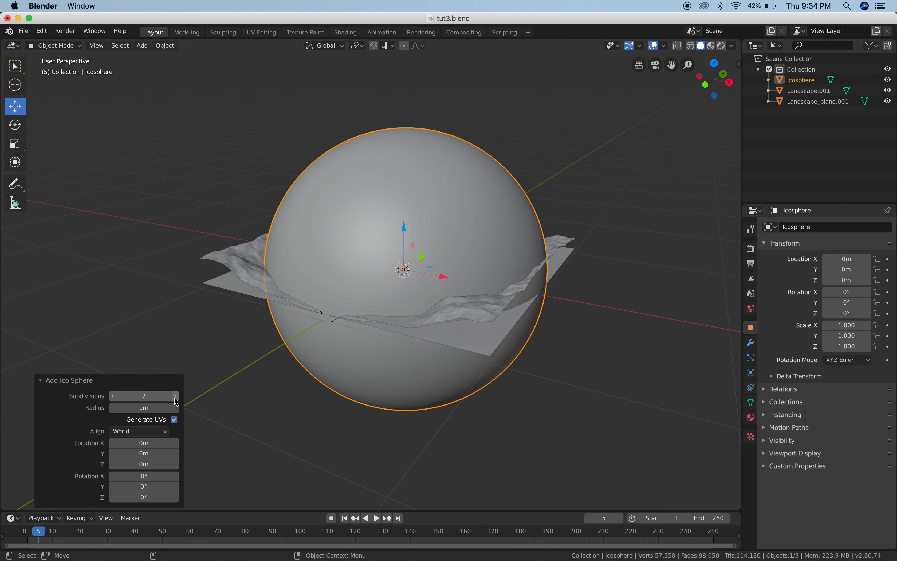
left_click(176, 396)
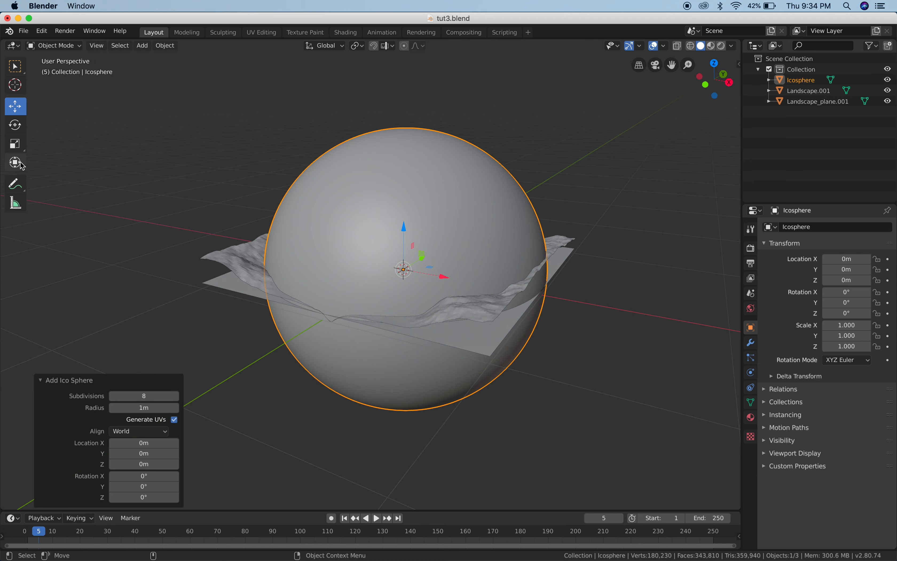
Scale the ico sphere uniformly to about 0.65 and move it about 1.68 m along Y, beside the landscape.
left_click(15, 144)
left_click_drag(344, 216, 359, 249)
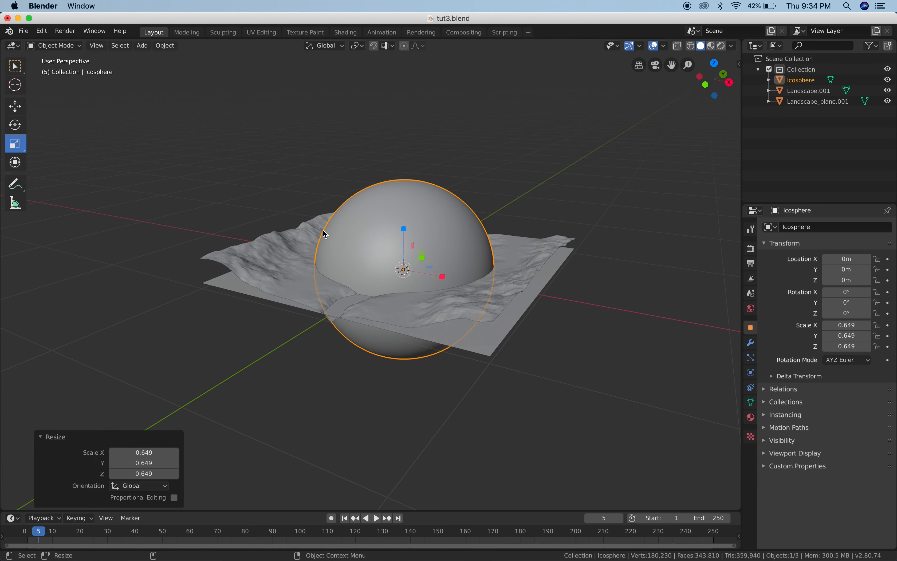
left_click(15, 106)
mouse_move(532, 330)
middle_mouse_down()
mouse_move(484, 338)
mouse_move(487, 351)
mouse_move(536, 314)
middle_mouse_up()
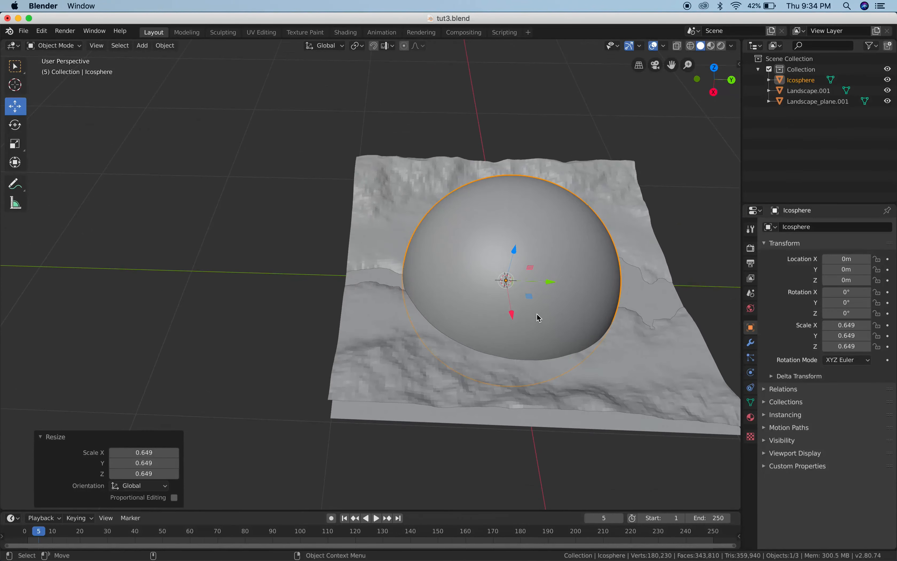
key("Right")
middle_click_drag(698, 282, 422, 266, "shift")
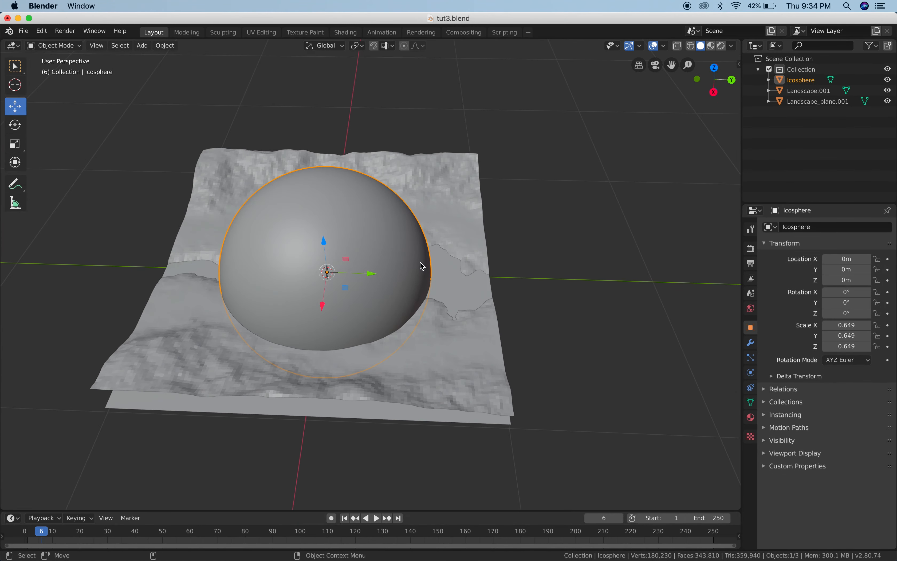
left_click_drag(374, 281, 642, 304)
middle_click_drag(593, 357, 654, 336)
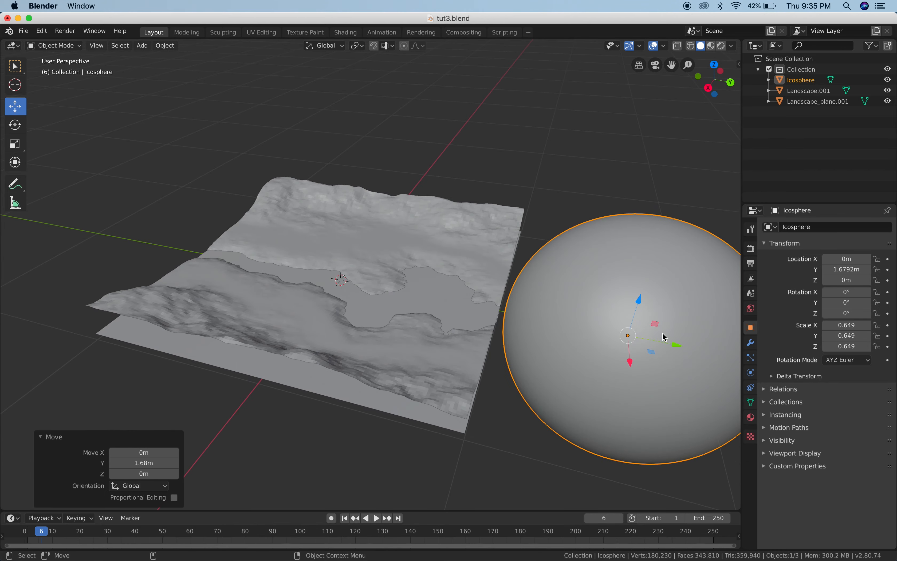
Shrink the ico sphere to a scale of about 0.564 and shift it along Y to about 1.577 m.
left_click_drag(681, 348, 675, 342)
middle_click_drag(452, 336, 626, 304)
key("s")
left_click(447, 253)
key("g")
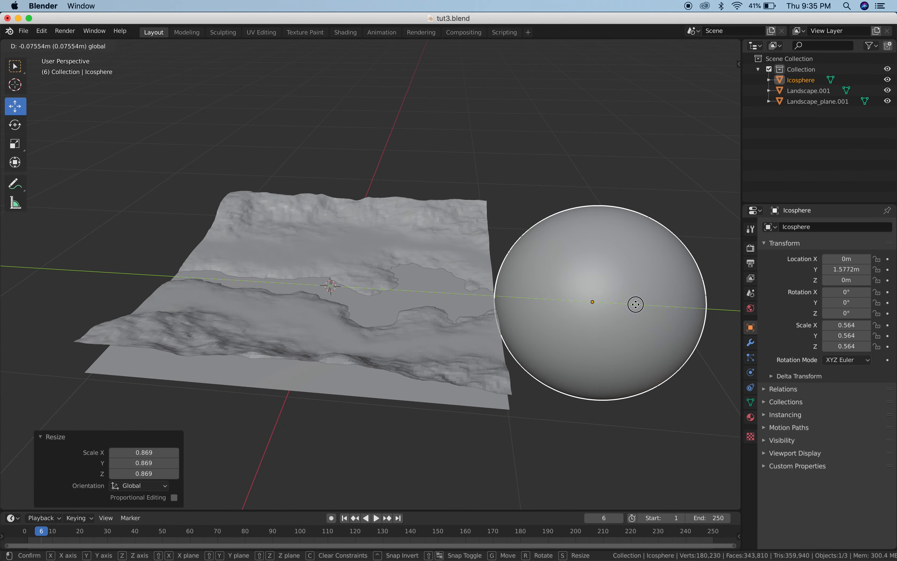
left_click(635, 305)
left_click(169, 200)
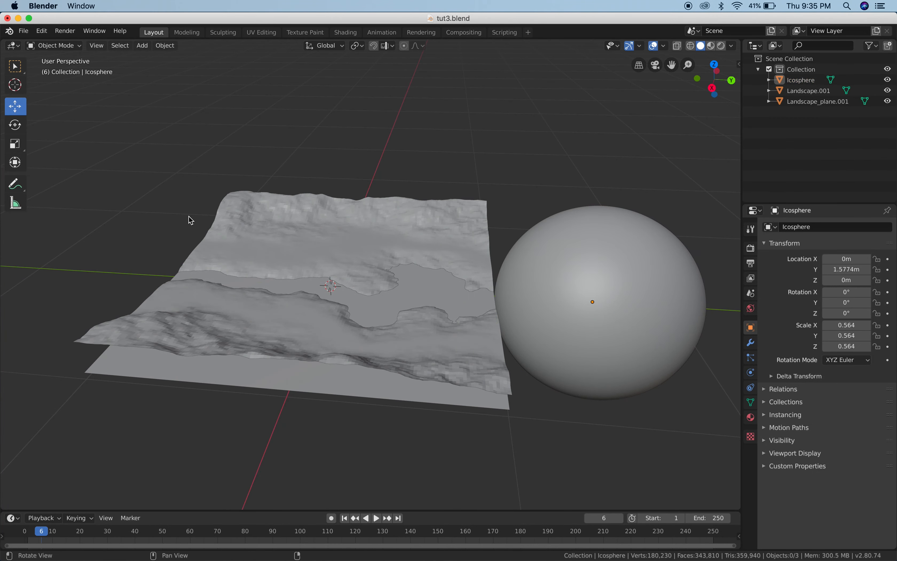
Switch to the web browser and look through the sky sunset photos on Pexels for a background image.
middle_click_drag(190, 220, 466, 240)
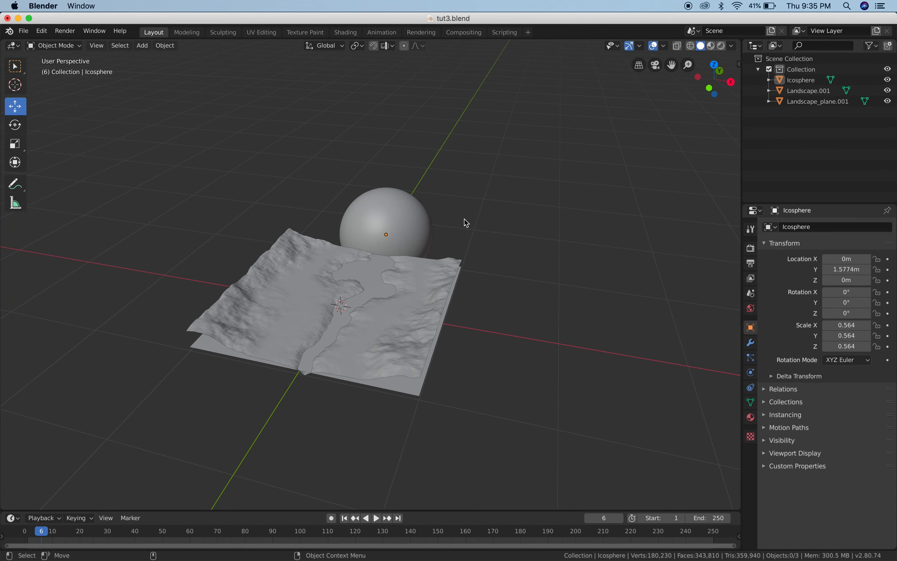
key("shift+a")
mouse_move(463, 219)
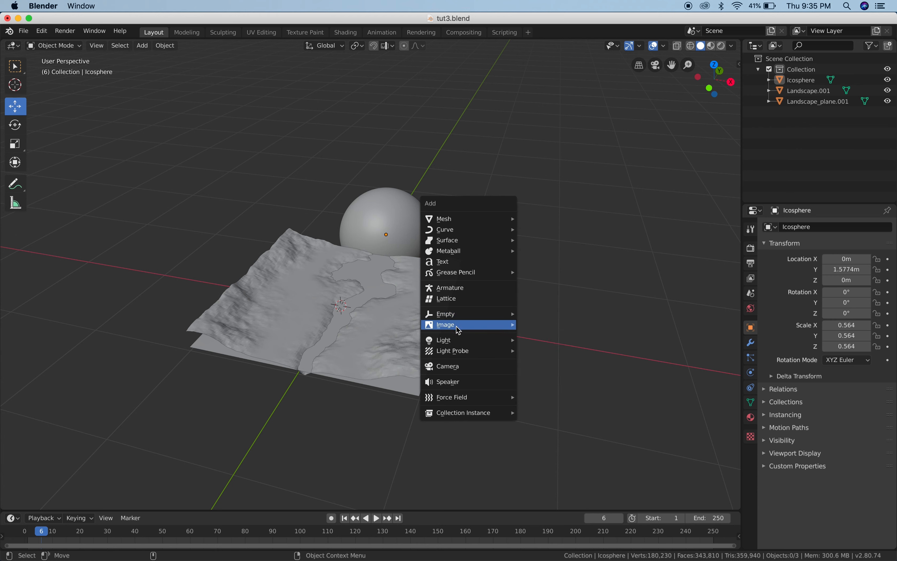
mouse_move(461, 330)
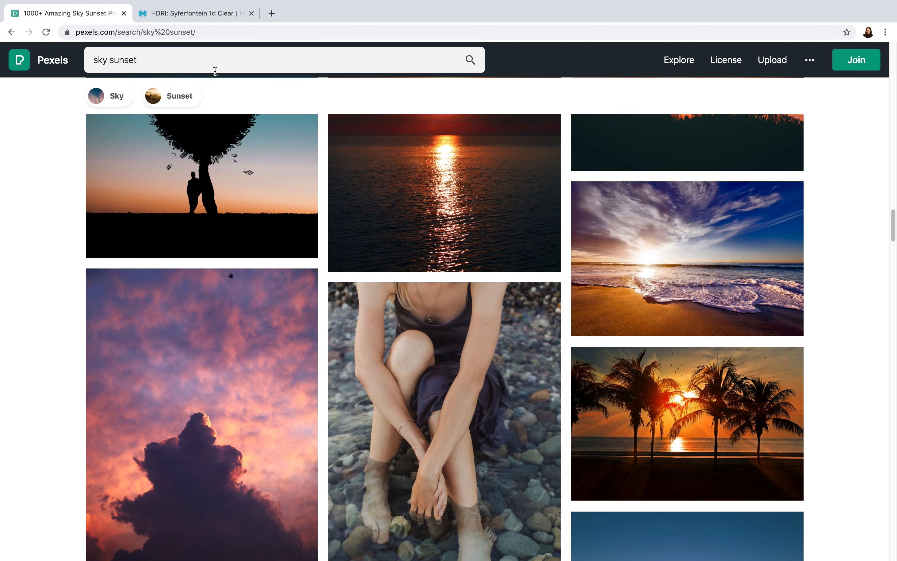
scroll(286, 125, "up", 15)
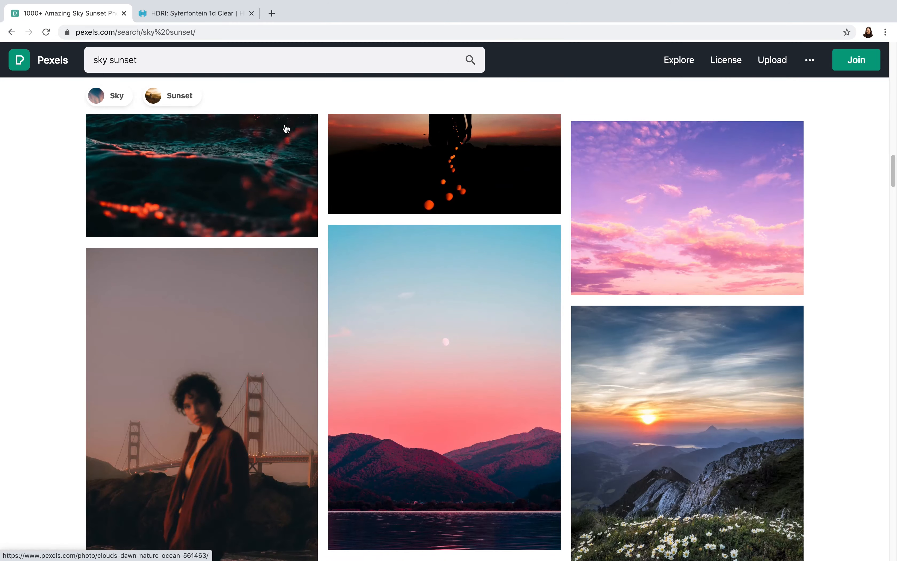
scroll(286, 128, "up", 5)
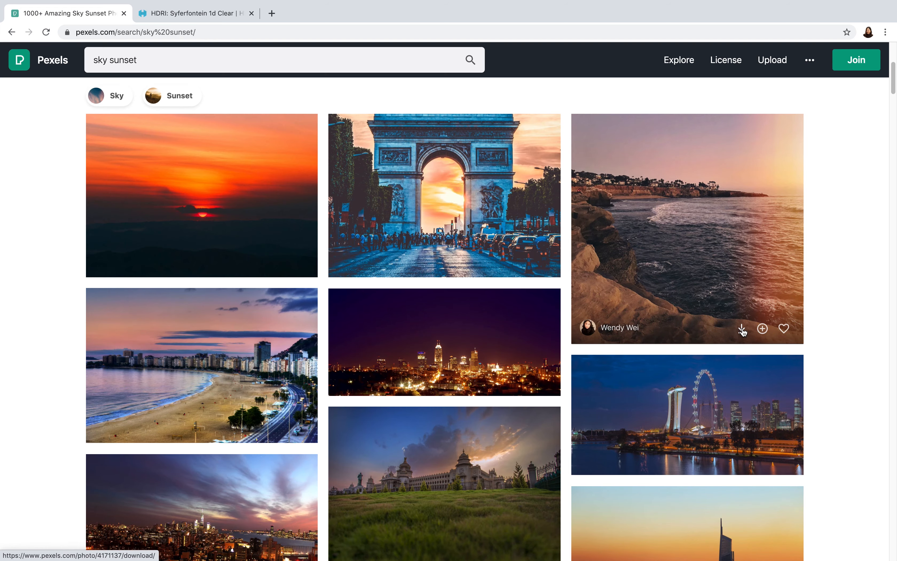
scroll(80, 425, "down", 9)
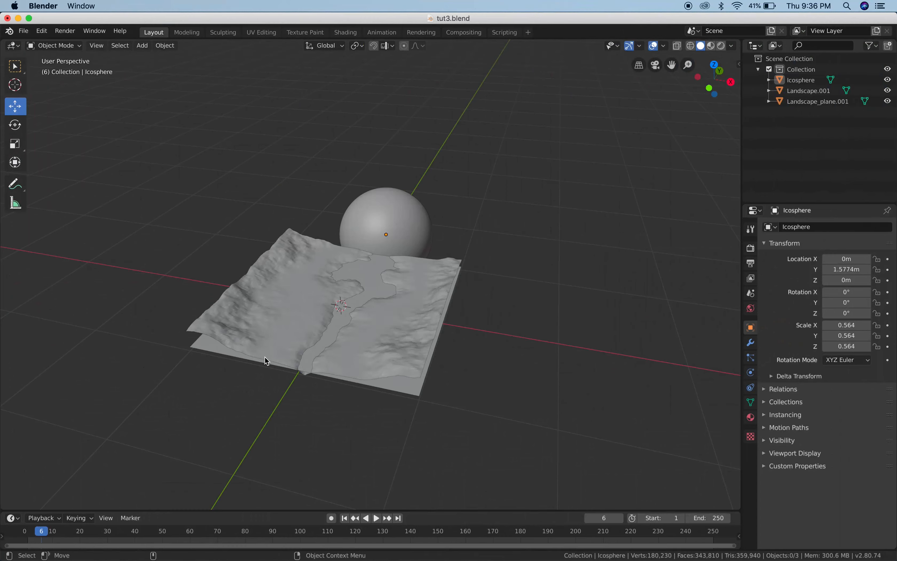
Import the Pexels sky photo ending in 92664 from the Downloads folder as an image plane.
left_click(182, 166)
key("shift")
key("shift+a")
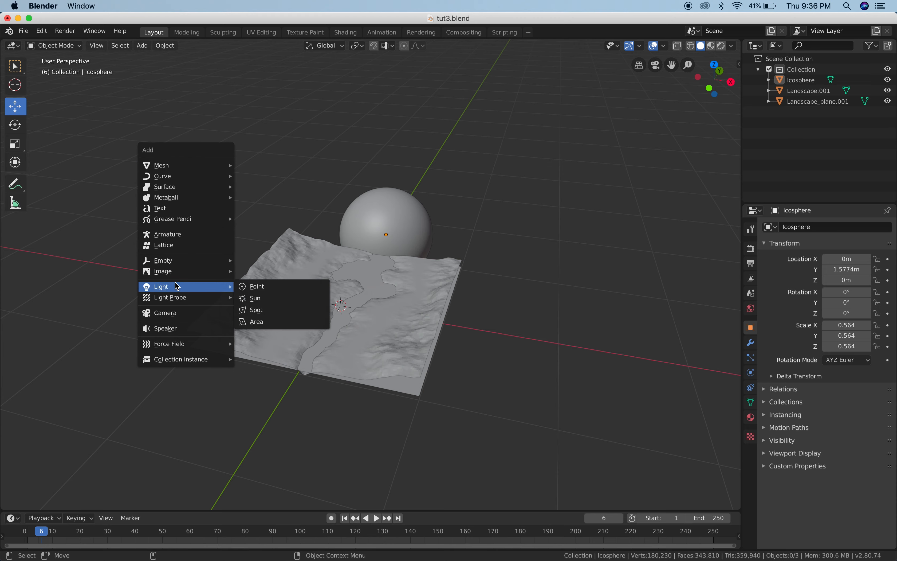
mouse_move(185, 271)
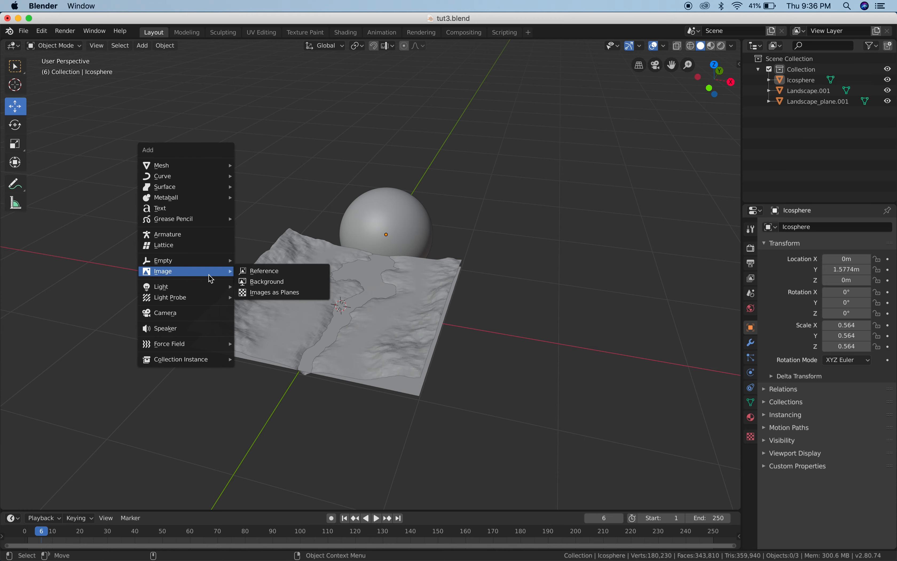
left_click(278, 294)
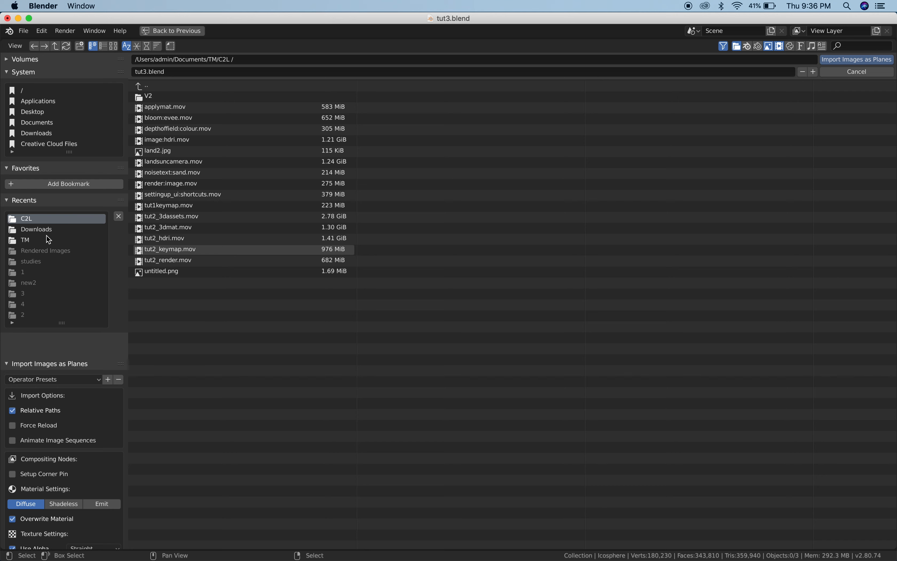
left_click(32, 130)
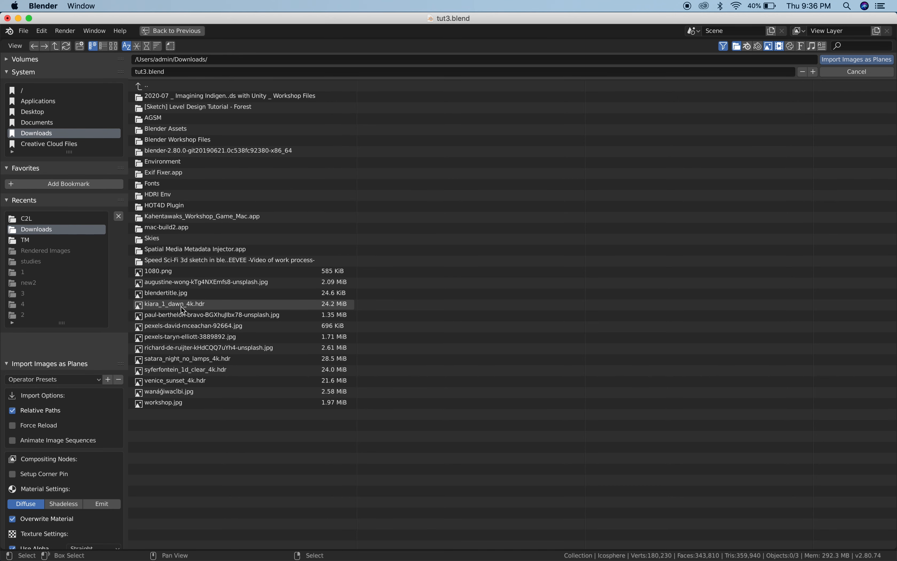
left_click(189, 325)
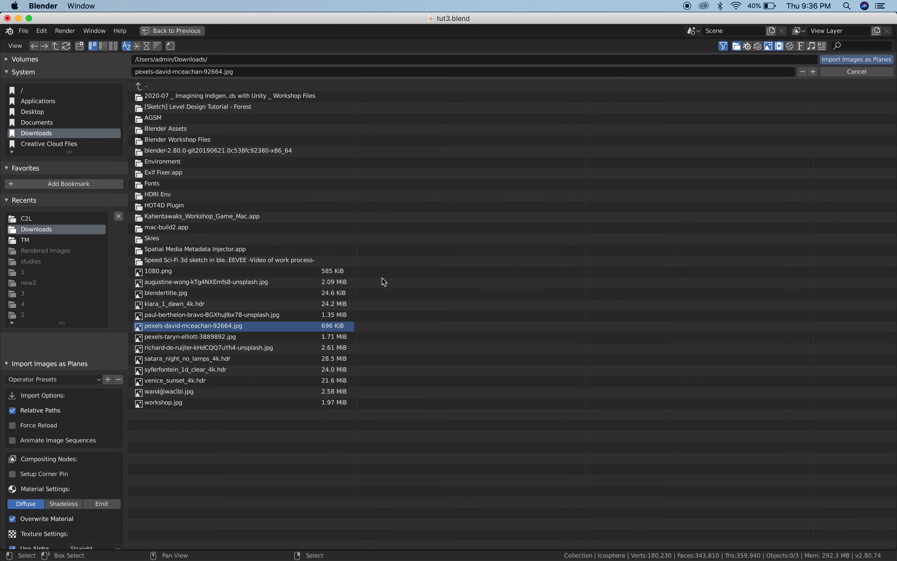
left_click(867, 59)
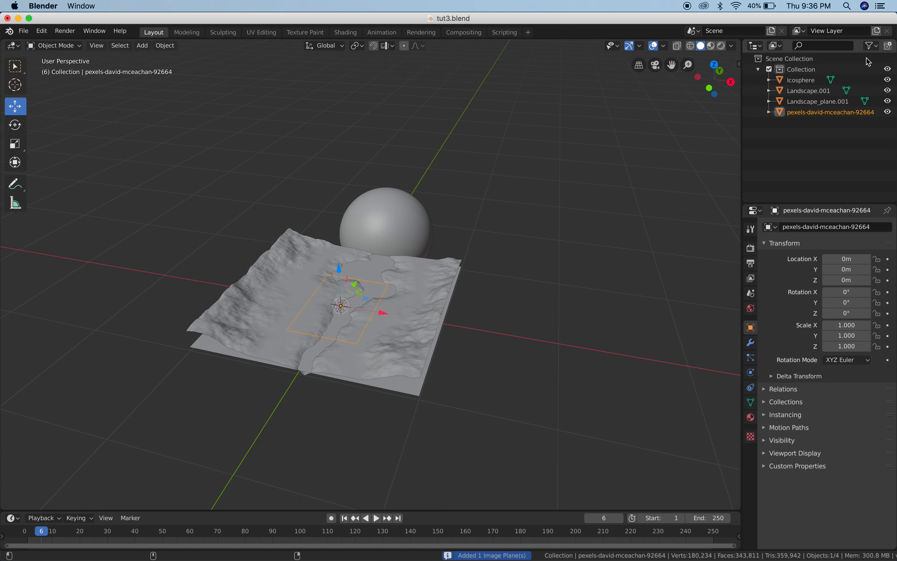
middle_click_drag(495, 302, 453, 320)
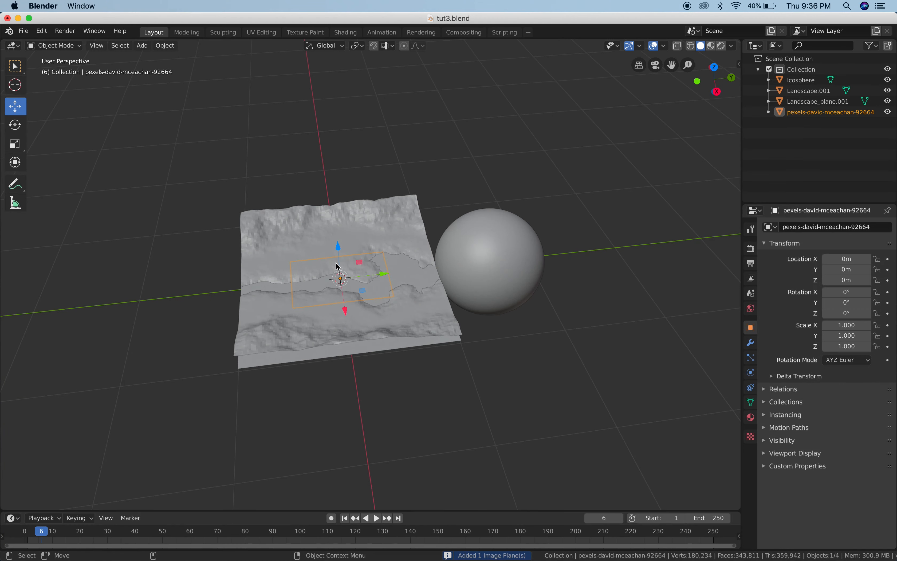
left_click_drag(846, 314, 824, 313)
key("ctrl+z")
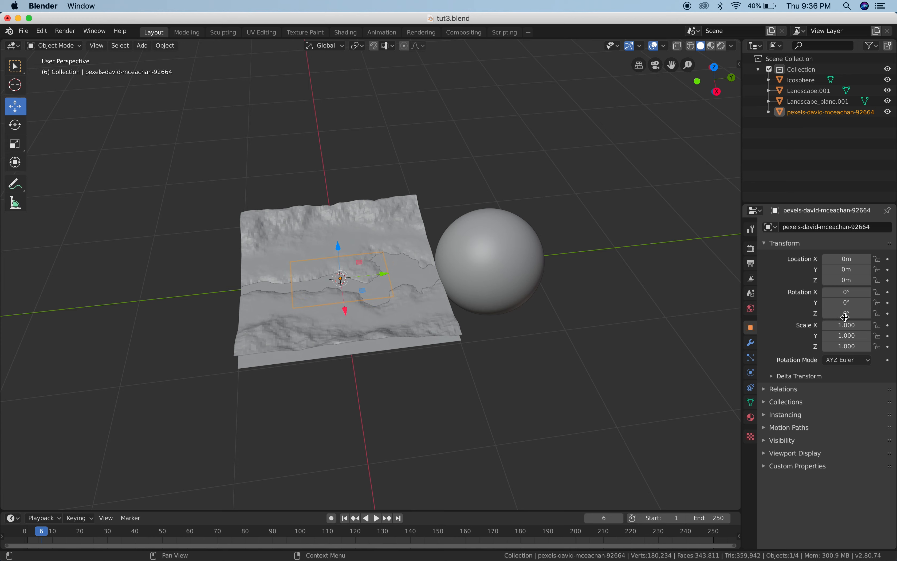
left_click_drag(852, 304, 824, 304)
key("ctrl+z")
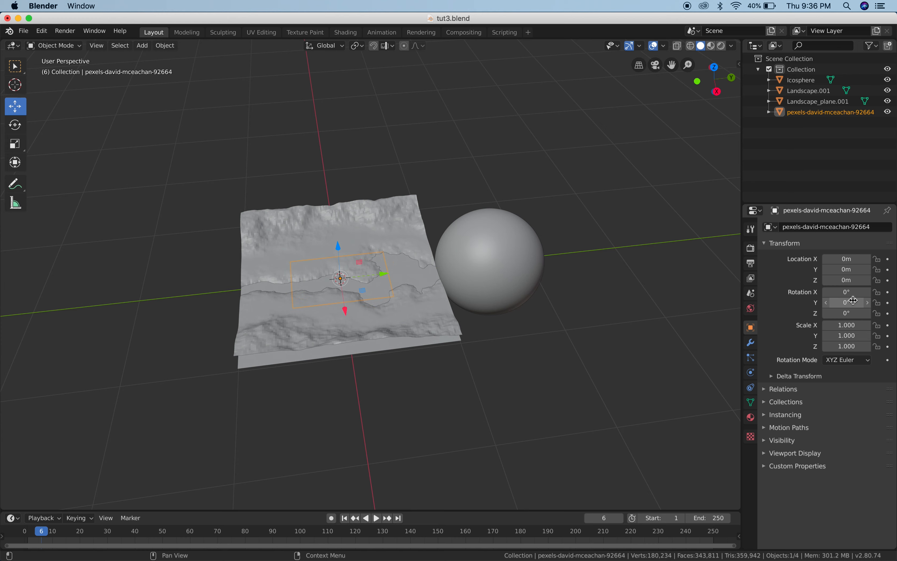
Stand the image plane upright by setting its X rotation to 90°.
mouse_move(849, 291)
left_mouse_down()
mouse_move(808, 292)
mouse_move(866, 296)
left_mouse_up()
left_click(867, 296)
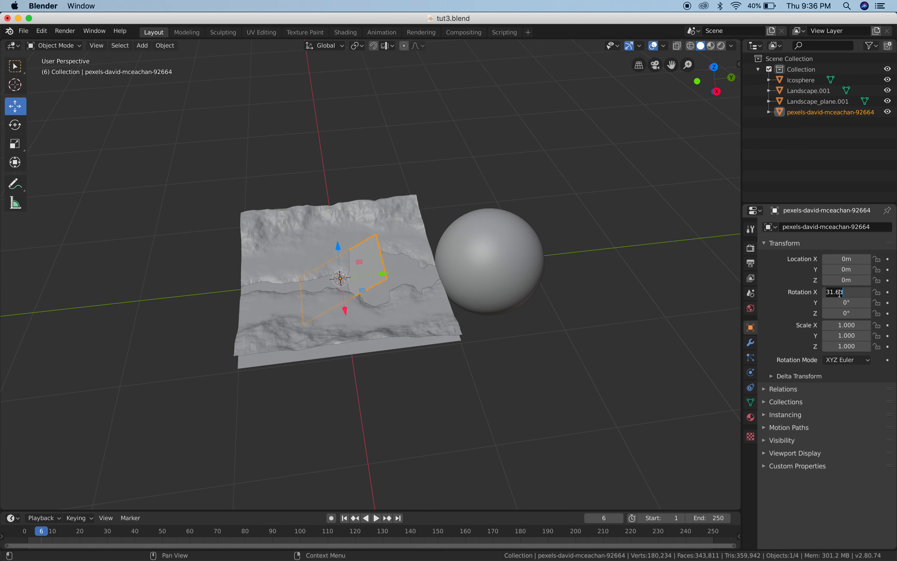
type("90")
key("Return")
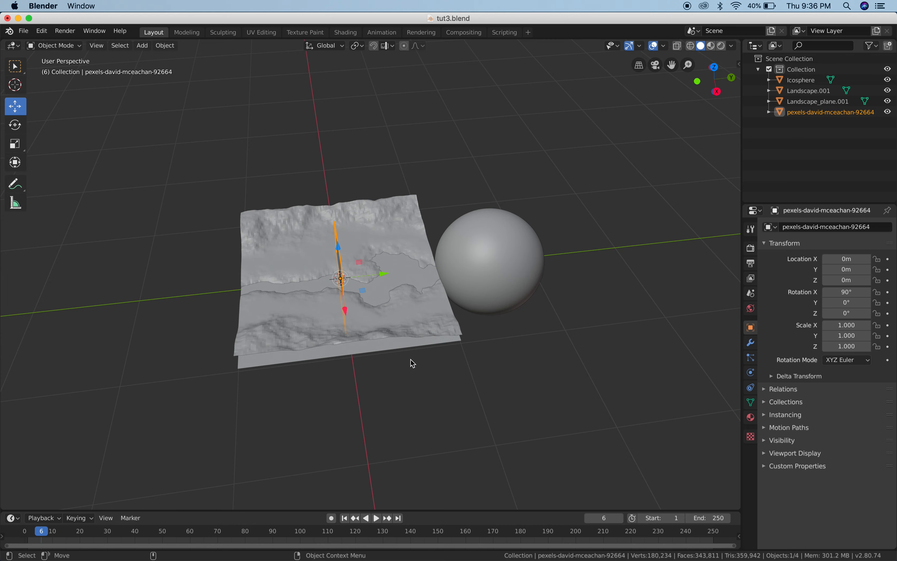
Move the image plane along Y to about 2.18 m, just behind the ico sphere.
middle_click_drag(362, 346, 377, 319)
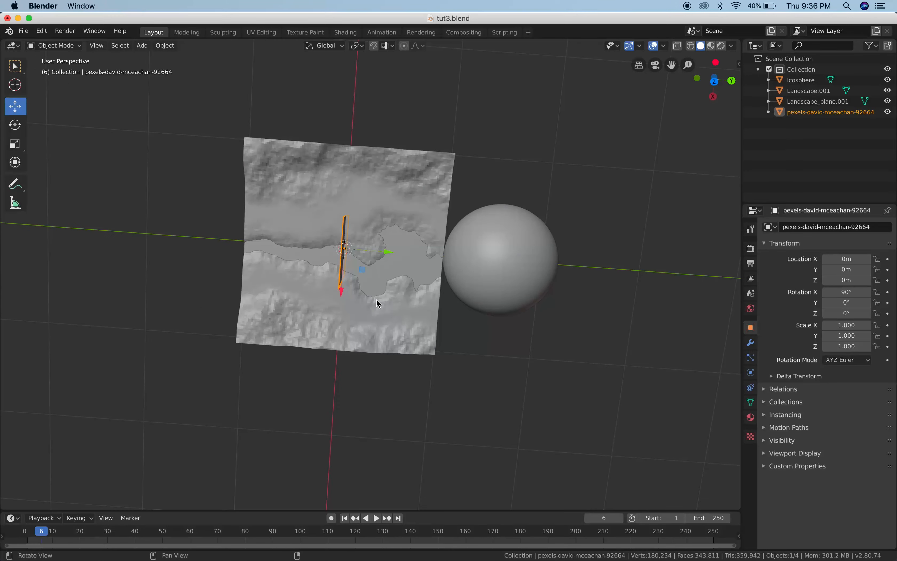
left_click_drag(388, 251, 606, 303)
middle_click_drag(606, 303, 359, 363)
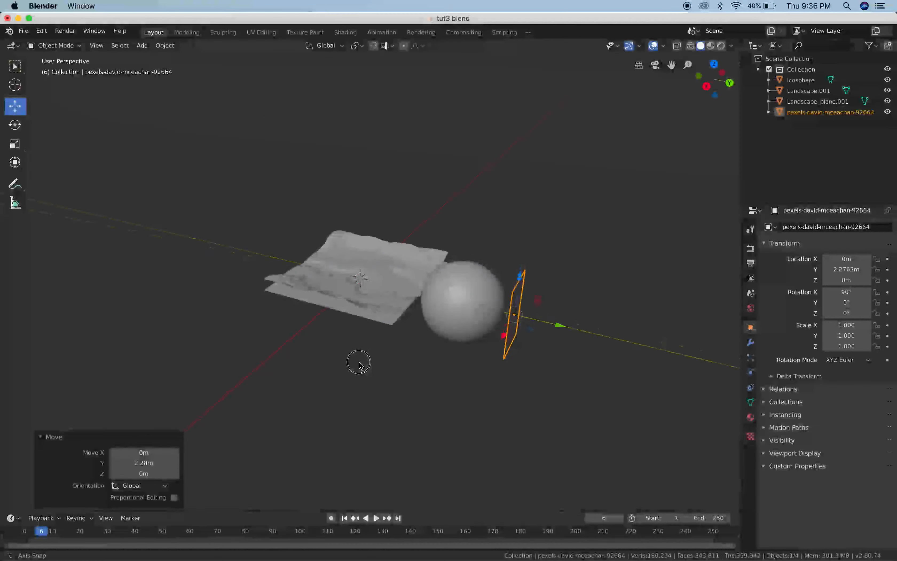
left_click_drag(560, 326, 552, 326)
middle_click_drag(552, 327, 526, 356)
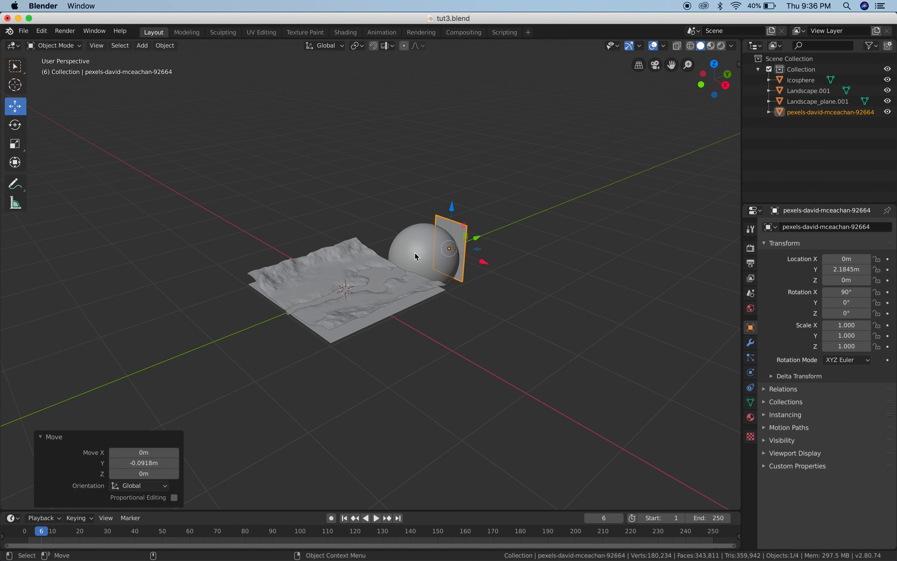
Scale the image plane uniformly to about -6.48 as a large backdrop, leaving it deselected.
key("s")
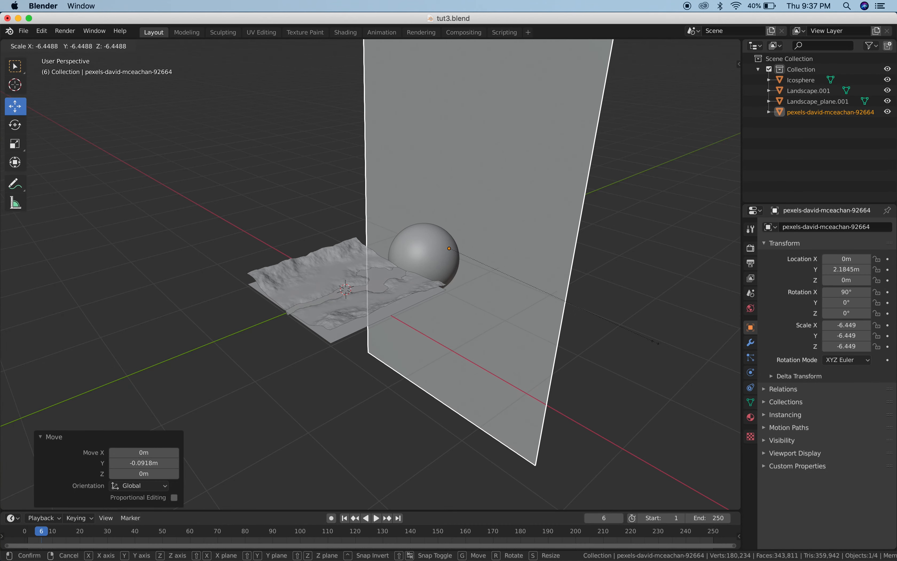
left_click(536, 292)
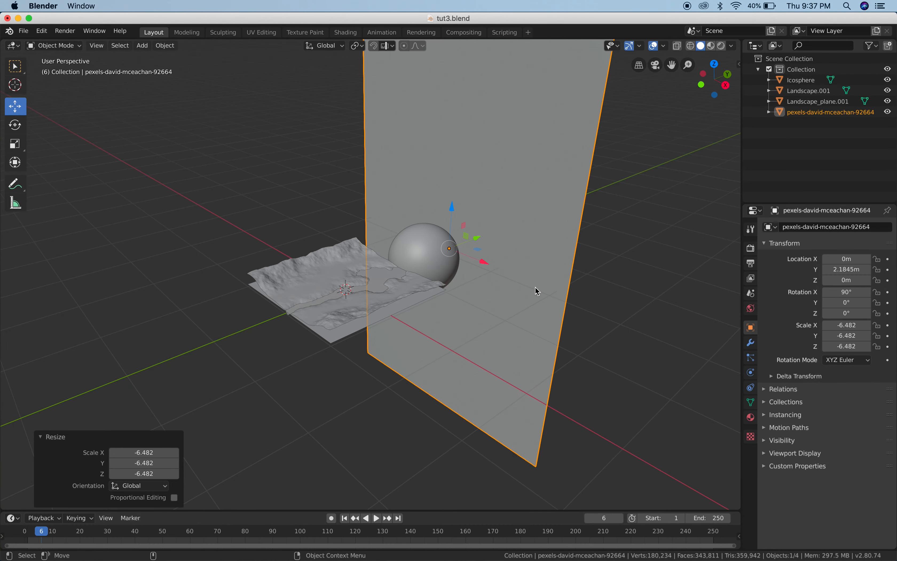
middle_click_drag(537, 292, 519, 287)
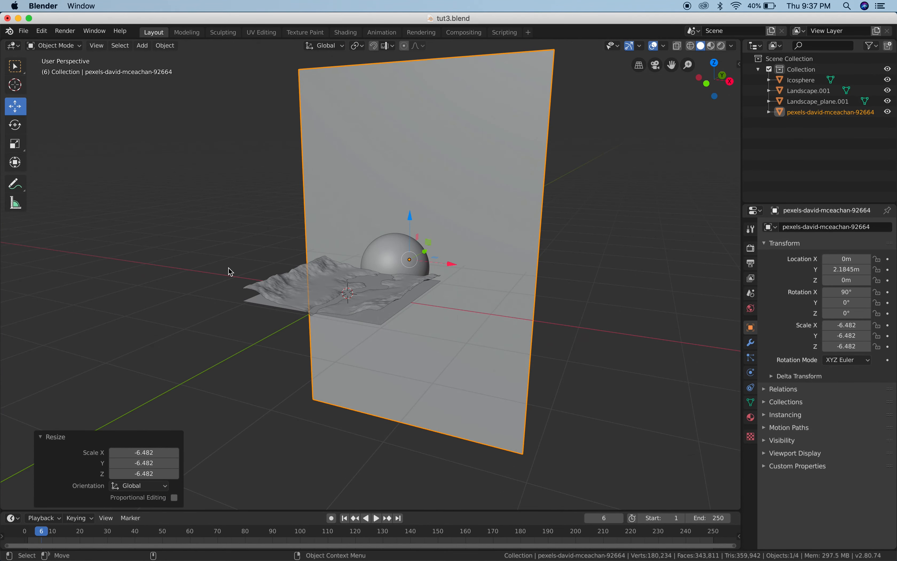
left_click(214, 236)
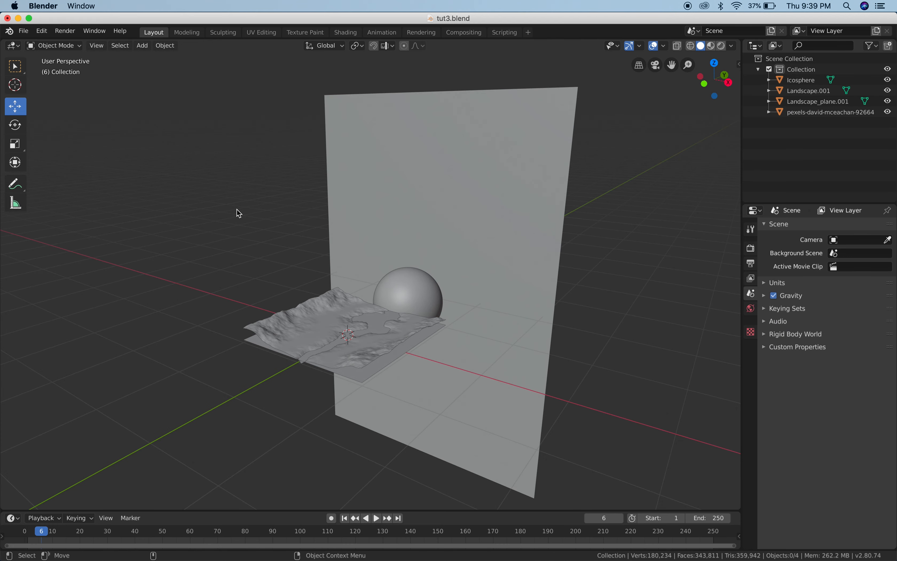
Add a camera and move it about -2.12 m along Y, in front of the landscape.
key("shift+a")
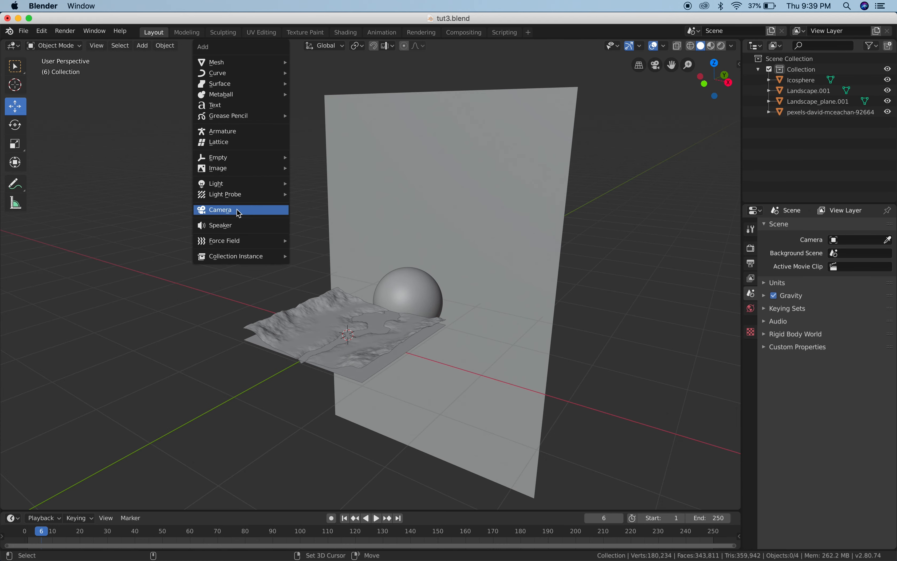
left_click(236, 210)
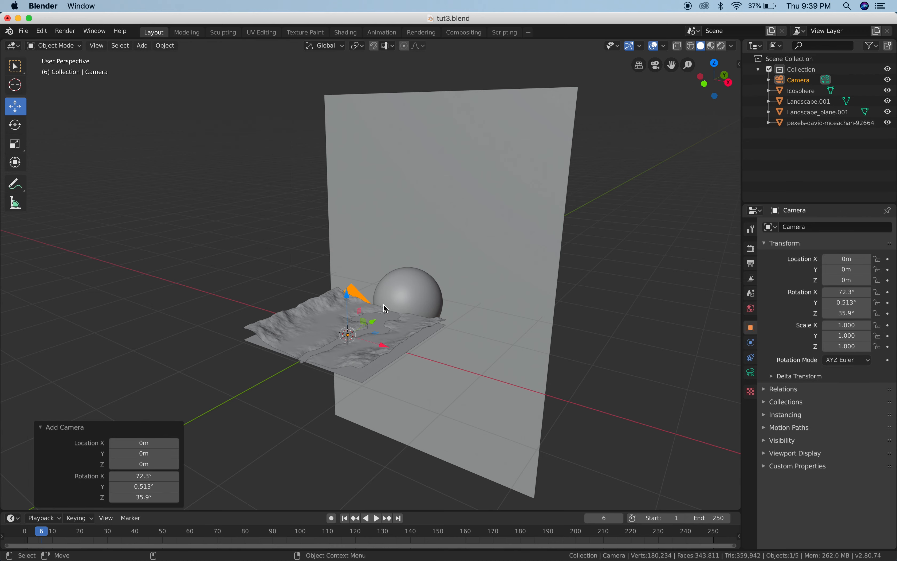
key("g")
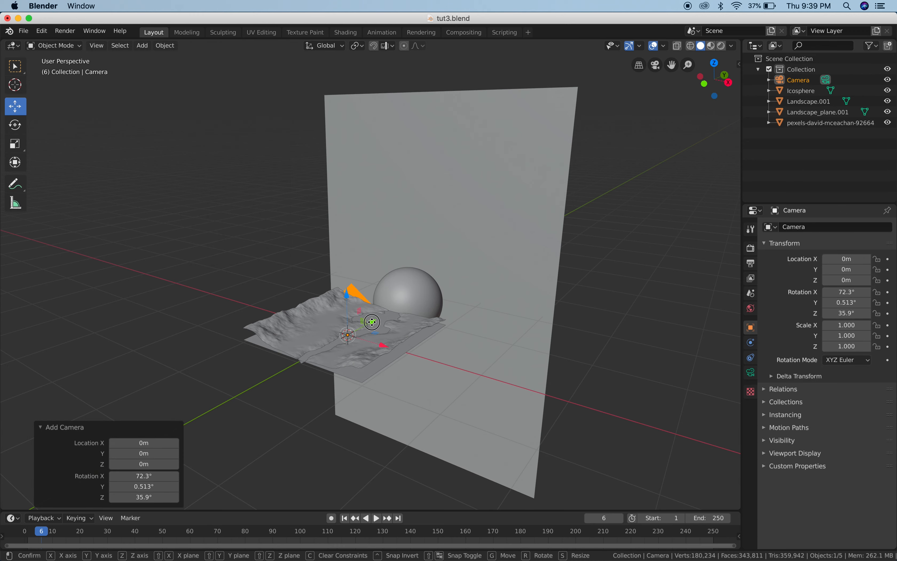
key("y")
left_click(230, 354)
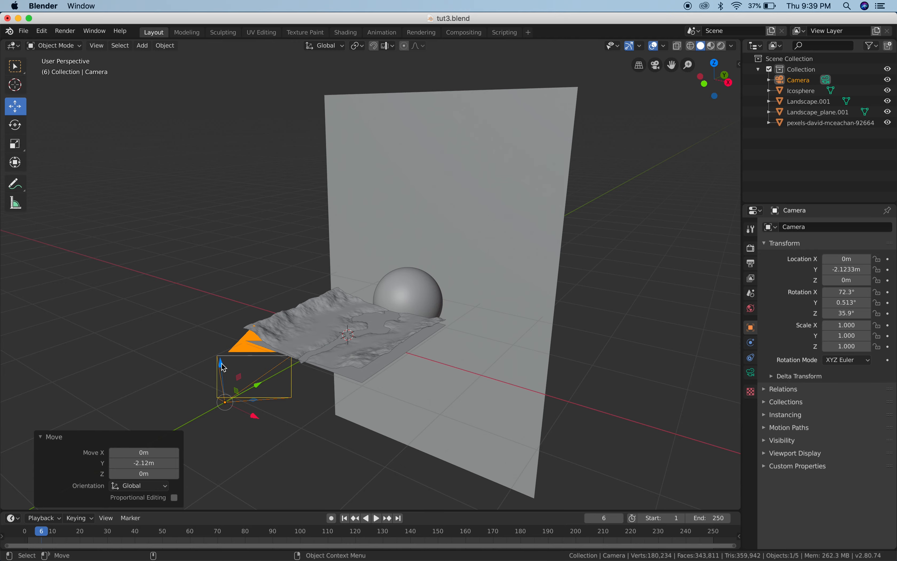
Raise the camera about 0.743 m along Z and shift it about 1.02 m along X.
key("g")
key("z")
left_click(216, 299)
middle_click_drag(345, 393, 372, 425)
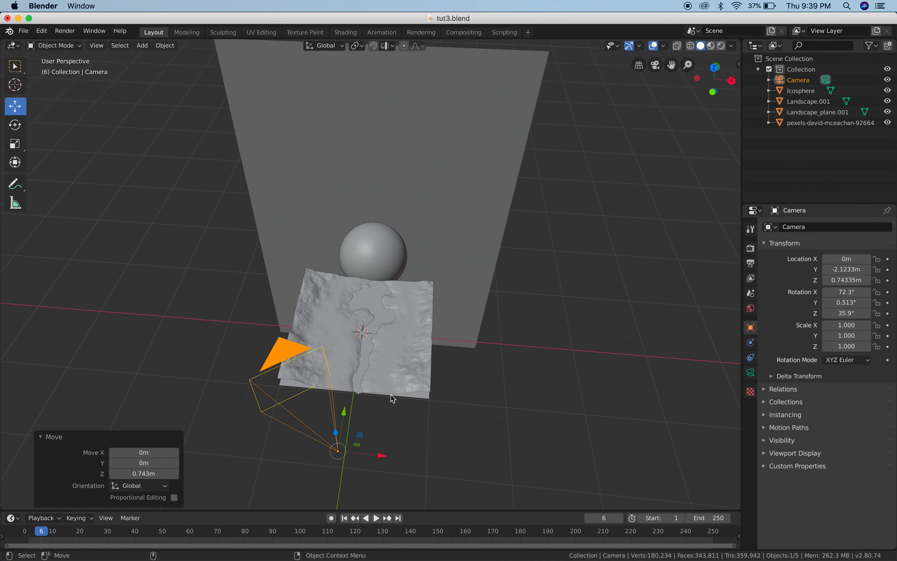
left_click_drag(382, 464, 474, 463)
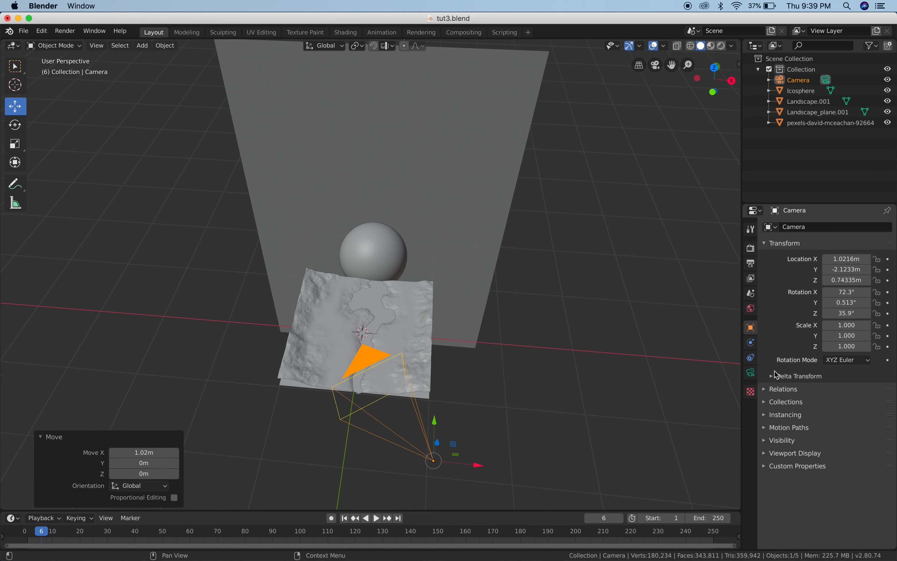
Set the camera's focal length to 35 mm.
left_click(805, 83)
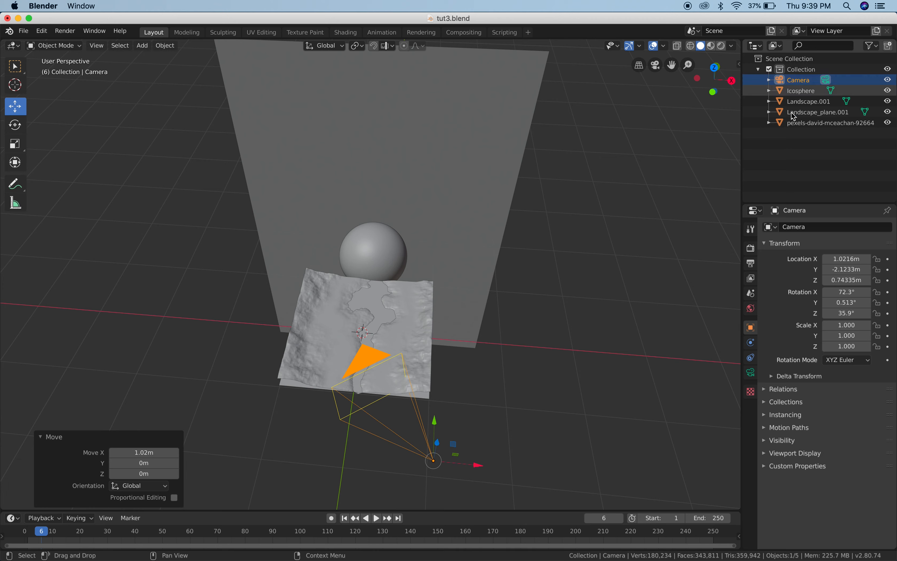
left_click(751, 372)
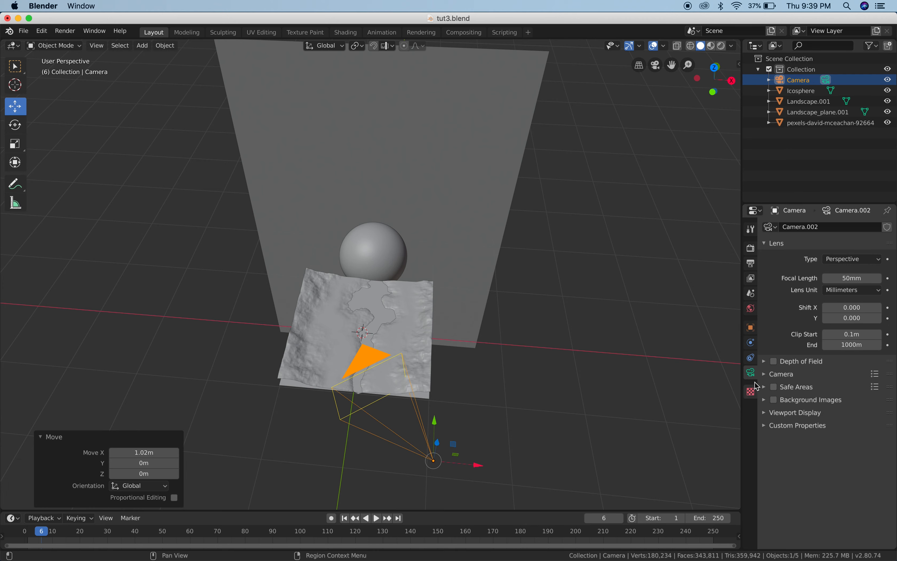
left_click(880, 276)
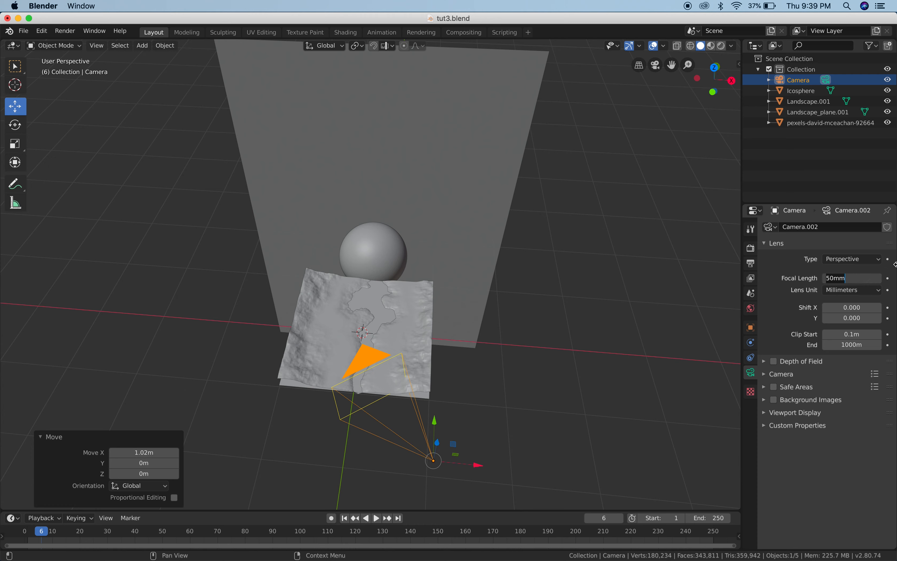
type("35")
key("Return")
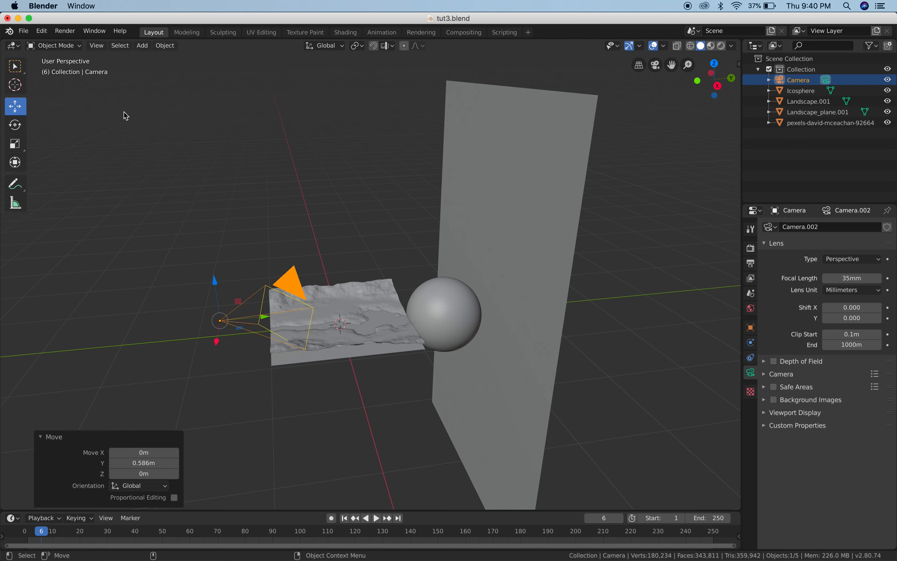
Switch the viewport to look through the active camera.
left_click(97, 46)
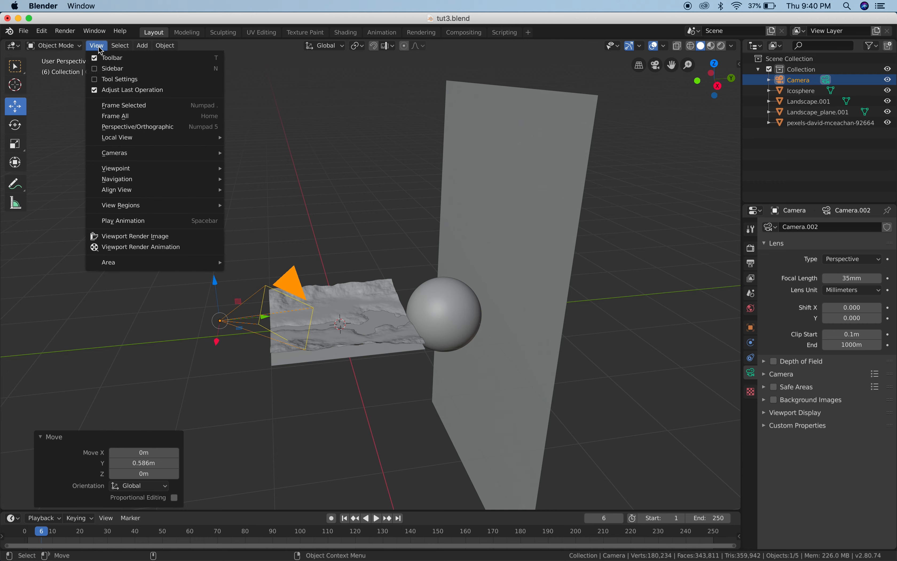
mouse_move(126, 155)
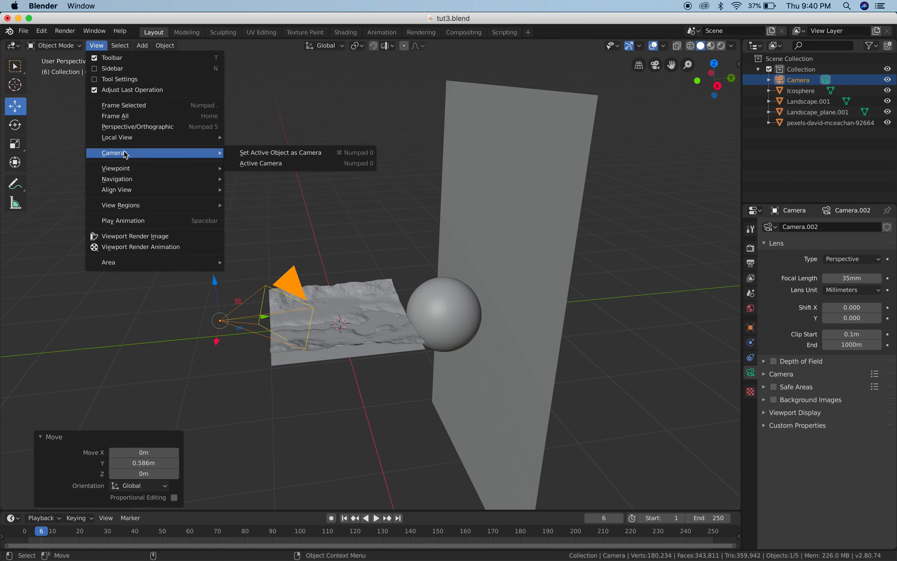
left_click(272, 164)
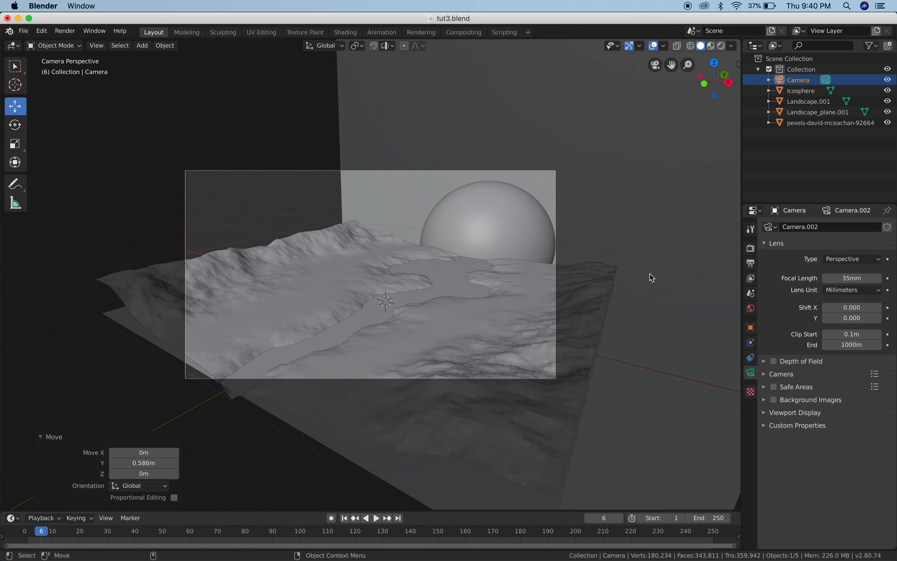
Move the camera to about X 0.40 m, Y -1.32 m, Z 0.28 m and tilt it to about 83.1° on X and 21.7° on Z.
left_click(753, 329)
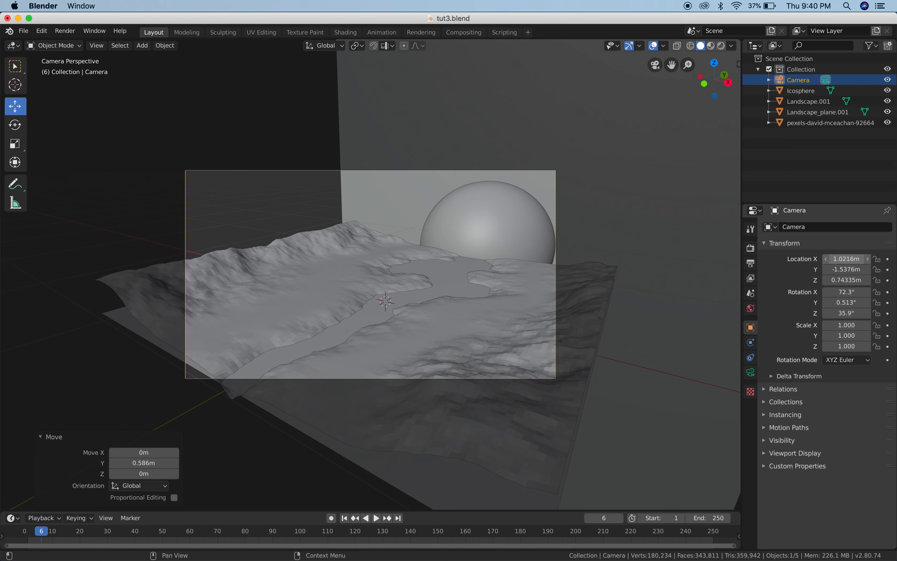
left_click_drag(846, 259, 837, 280)
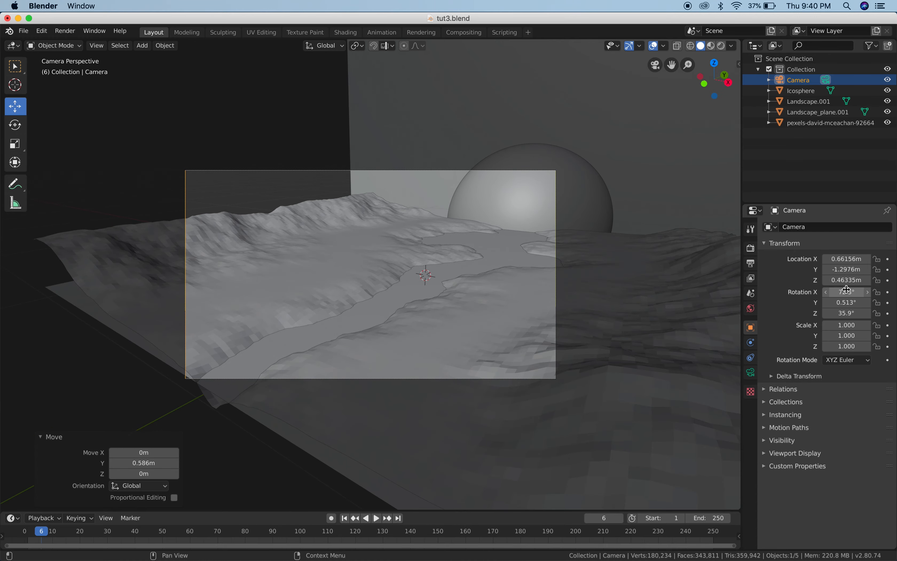
mouse_move(847, 313)
left_mouse_down()
mouse_move(827, 314)
mouse_move(845, 302)
left_mouse_up()
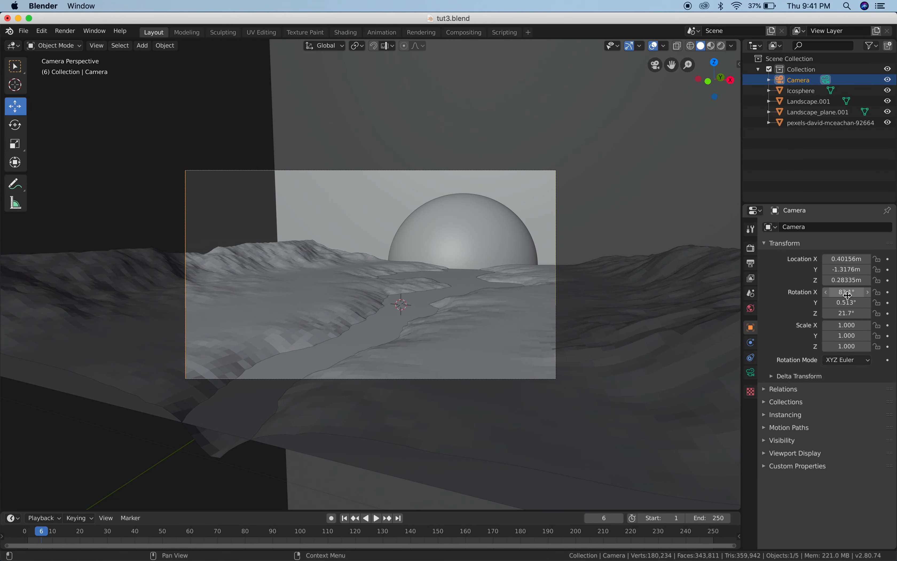
Set the camera's Y rotation to 0° and turn it to about 10.7° on Z, advancing it to about Y -1.20 m.
left_click(849, 302)
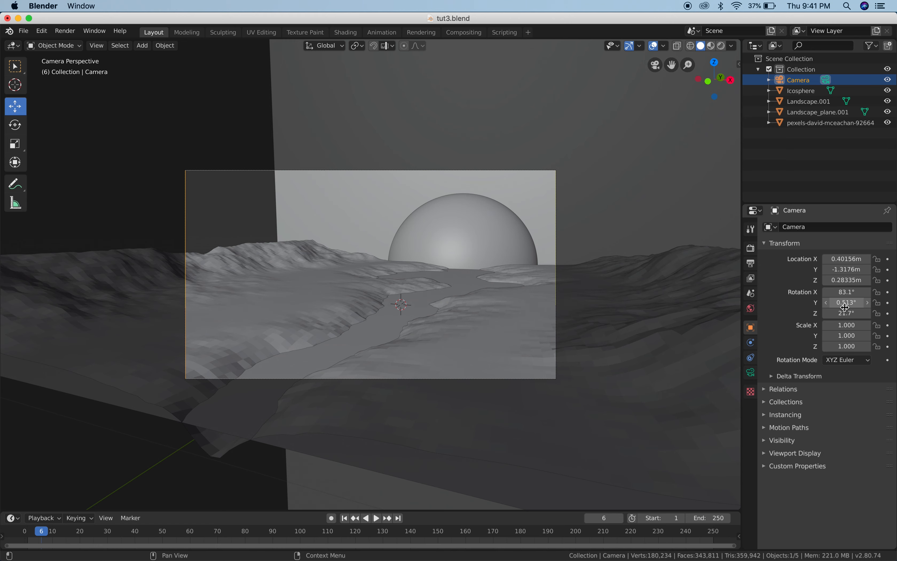
type("0")
key("Return")
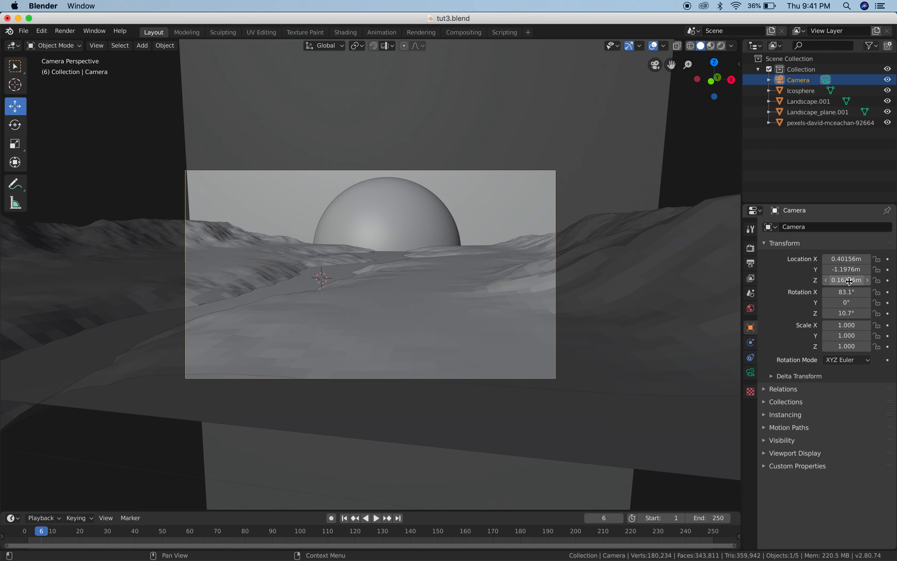
Fine-tune the camera's Z location to about 0.173 m and its Y location to about -1.208 m.
left_click_drag(848, 280, 848, 280)
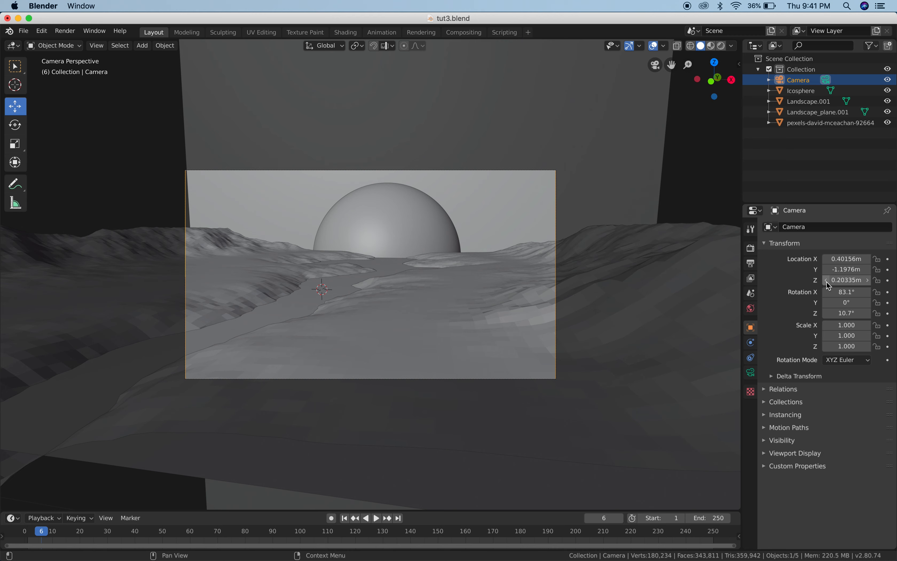
left_click(826, 281)
left_click(826, 281)
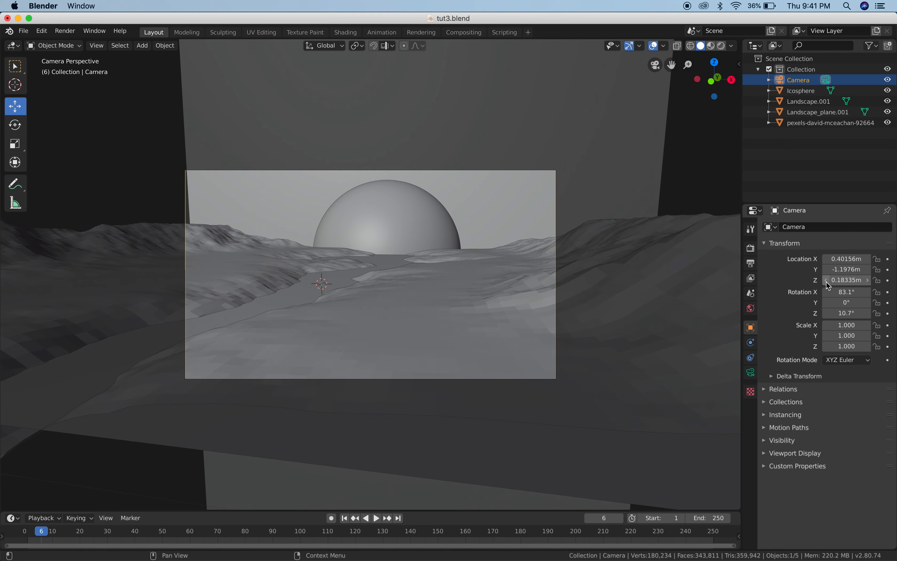
left_click(826, 281)
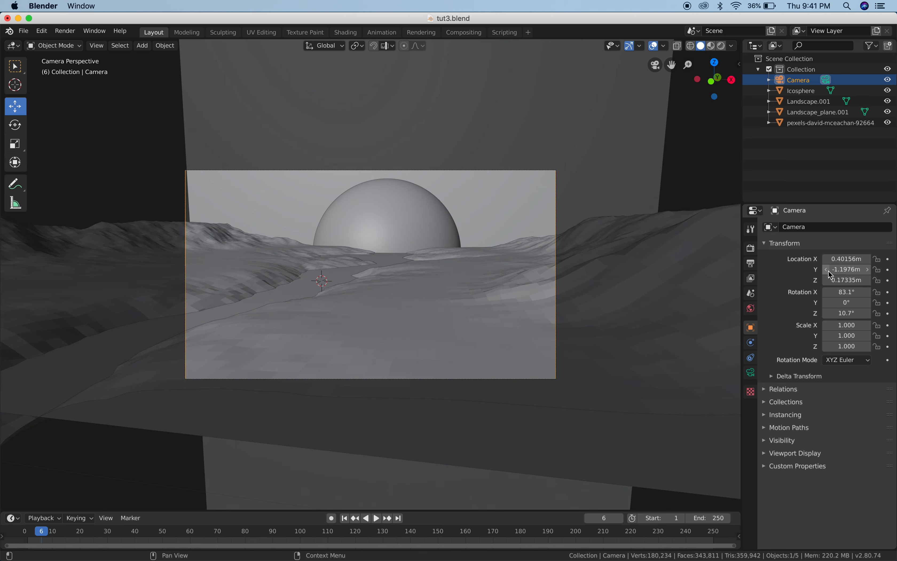
left_click(827, 270)
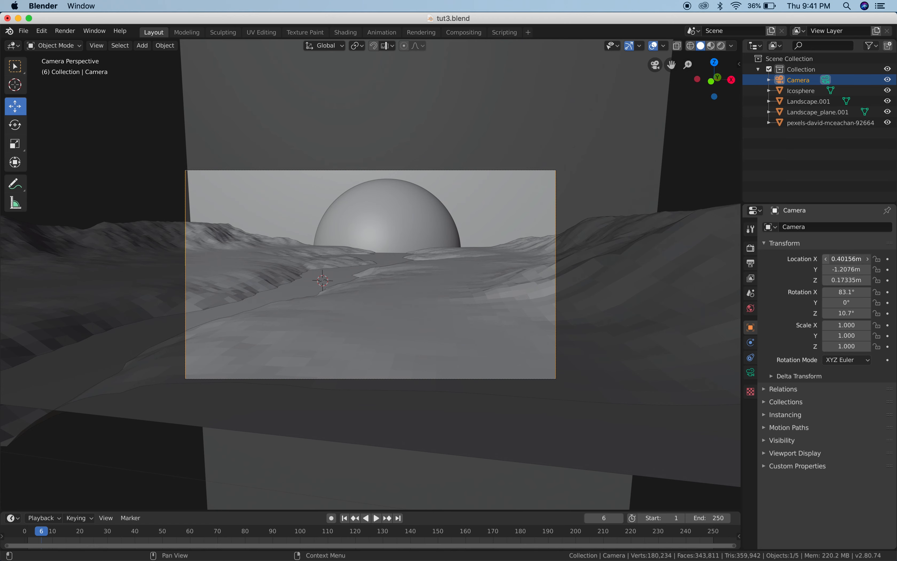
Shift the camera to about 0.232 m on X and turn it to about 20.3° on Z.
left_click(826, 258)
left_click(826, 259)
left_click(826, 259)
left_click(826, 259)
left_click(826, 259)
left_click(826, 259)
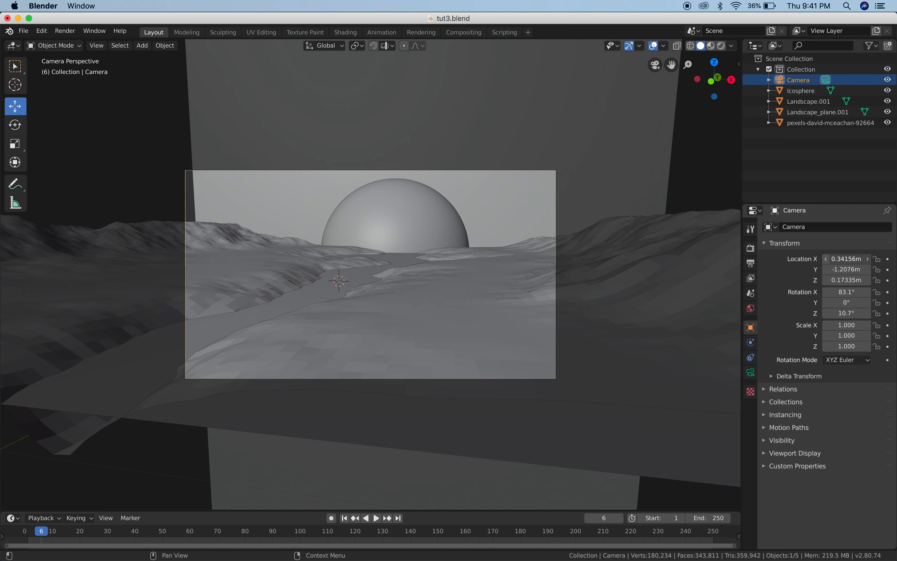
left_click(827, 258)
left_click(827, 259)
left_click(826, 258)
left_click(826, 259)
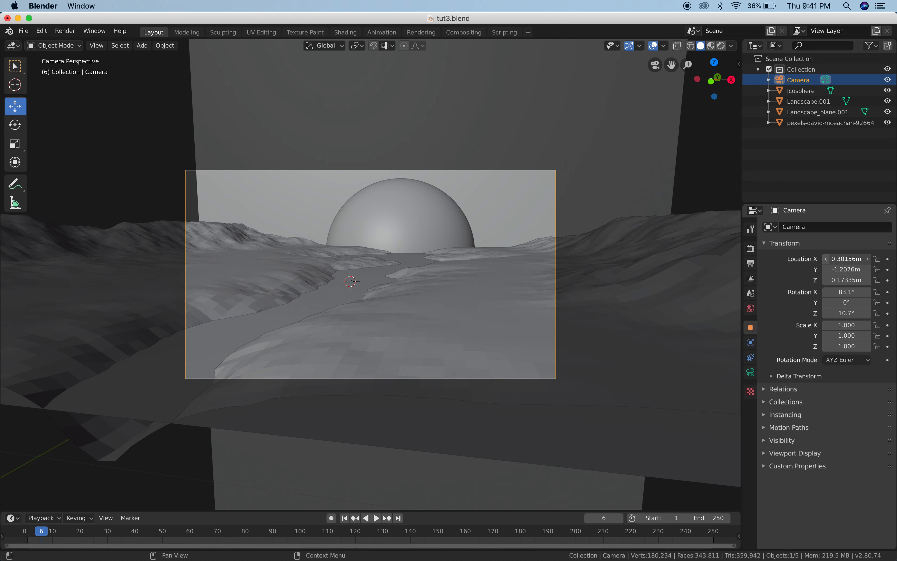
left_click(826, 258)
left_click(826, 258)
left_click(826, 259)
left_click(827, 259)
left_click(827, 259)
left_click(826, 259)
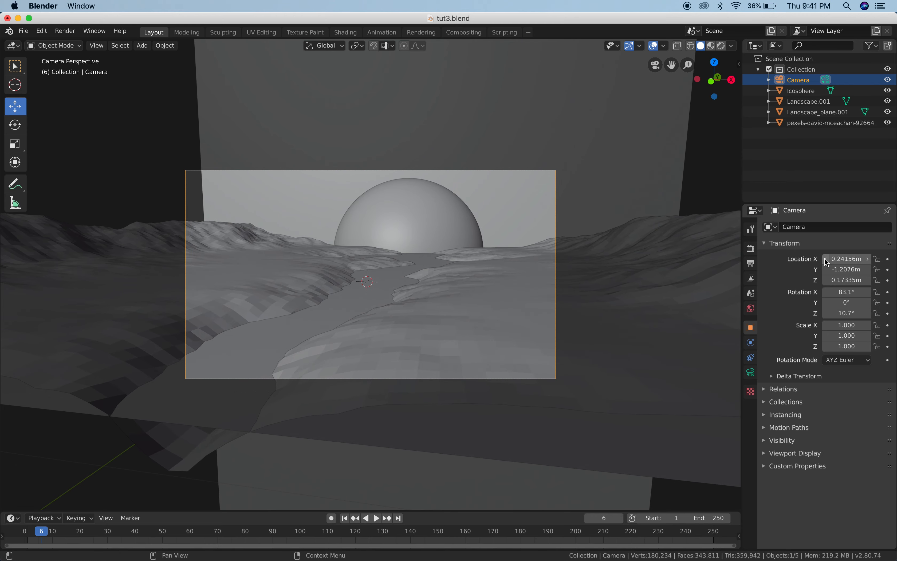
left_click(826, 258)
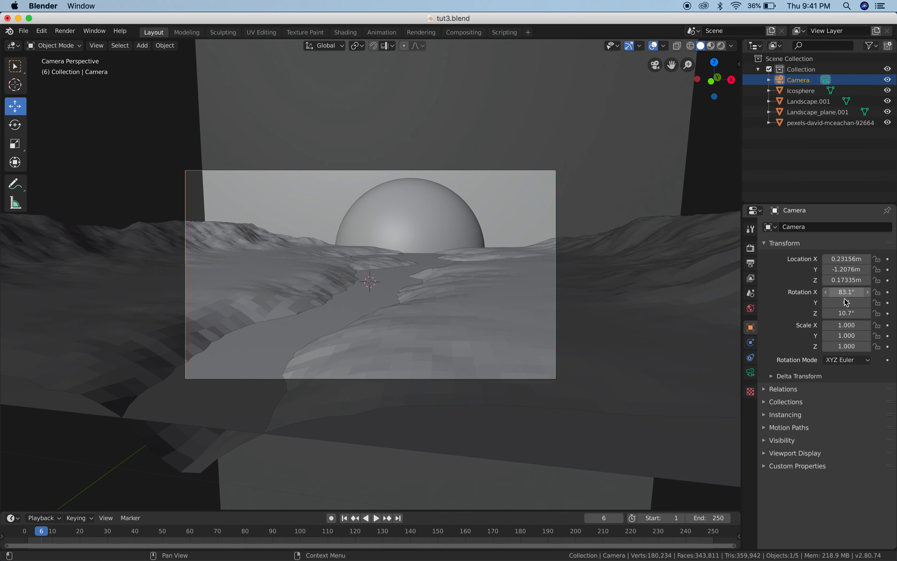
left_click_drag(847, 292, 828, 292)
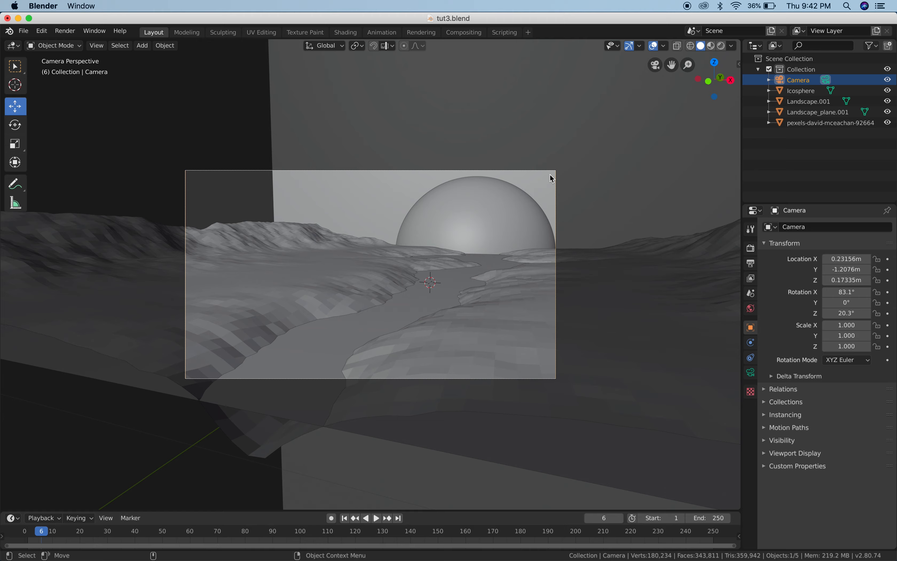
Rotate the sky image plane to 83° on X and 20° on Z so that it faces the camera.
left_click_drag(608, 185, 607, 185, "alt")
scroll(607, 185, "down", 10)
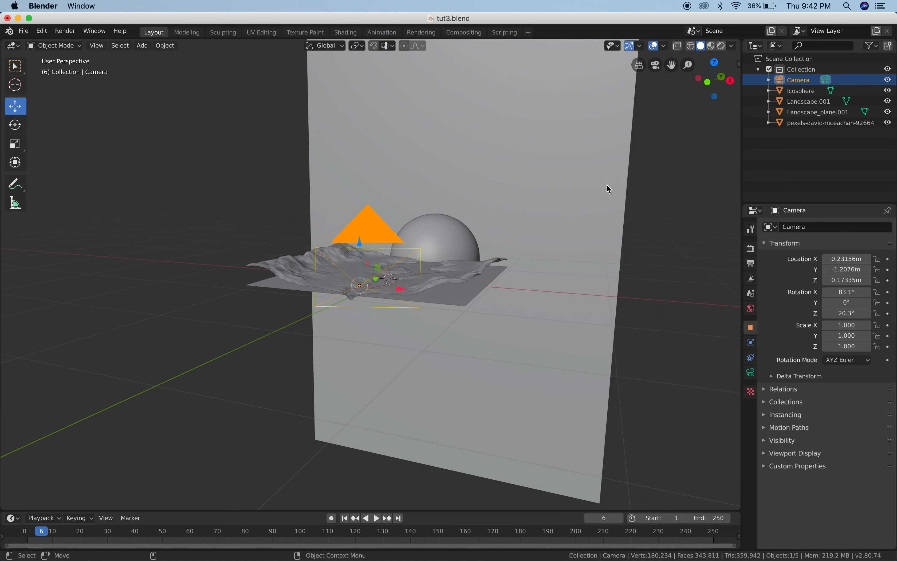
left_click_drag(416, 224, 423, 255, "alt")
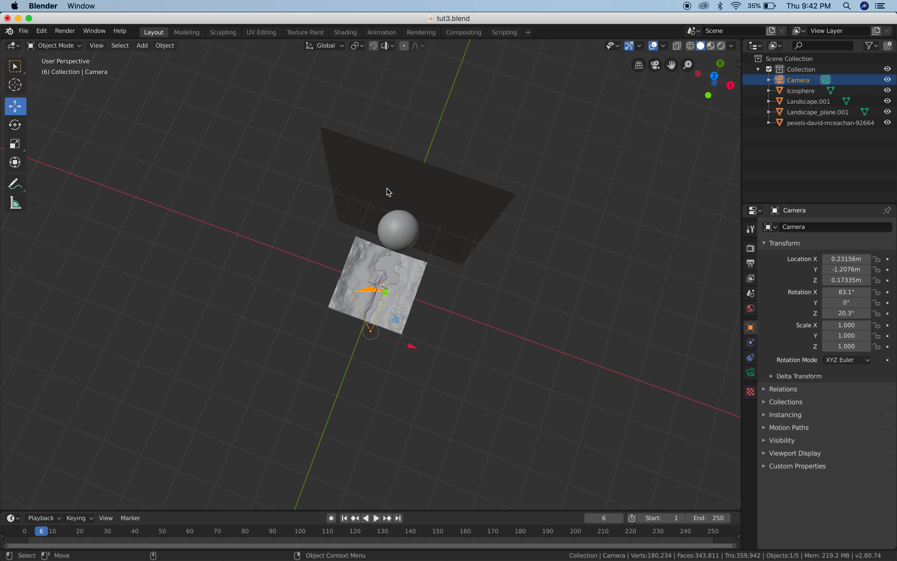
left_click(427, 185)
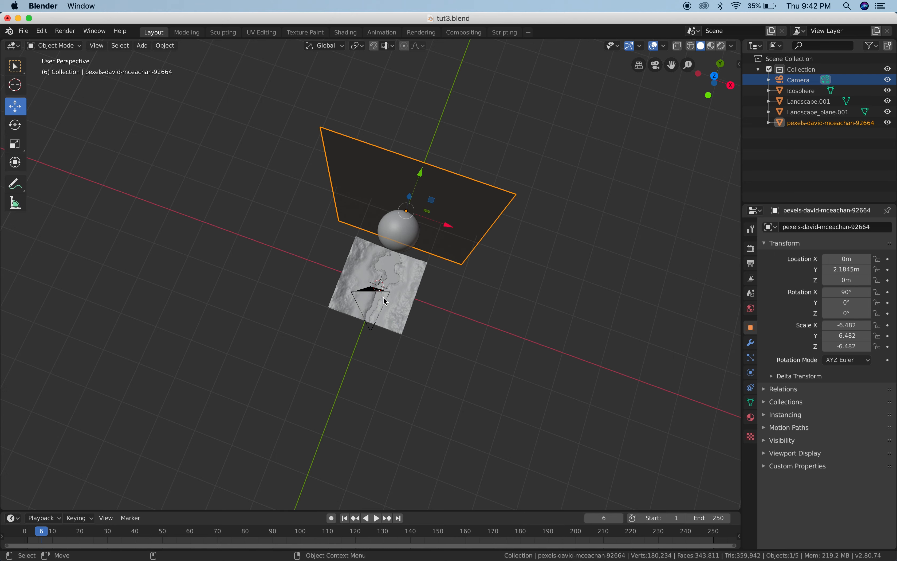
left_click(370, 292)
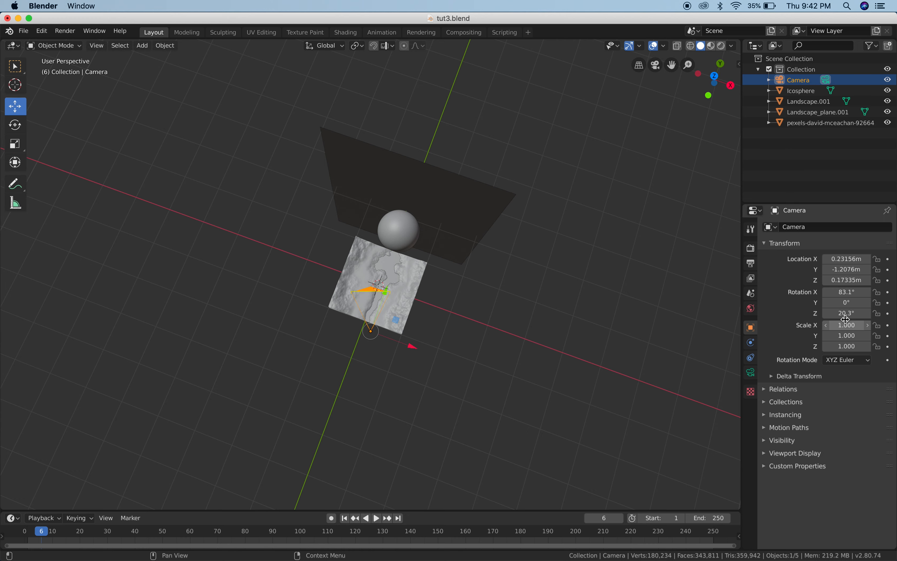
left_click(419, 181)
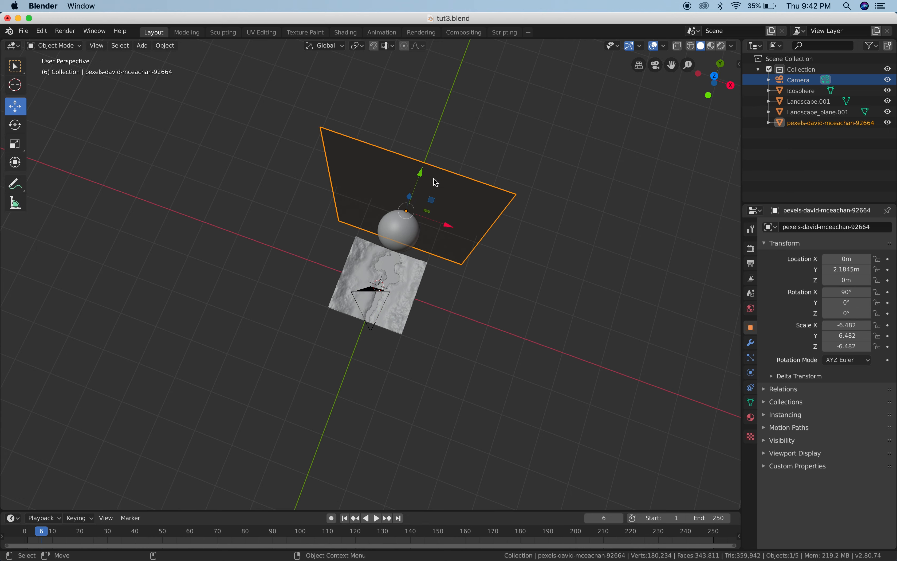
left_click(851, 294)
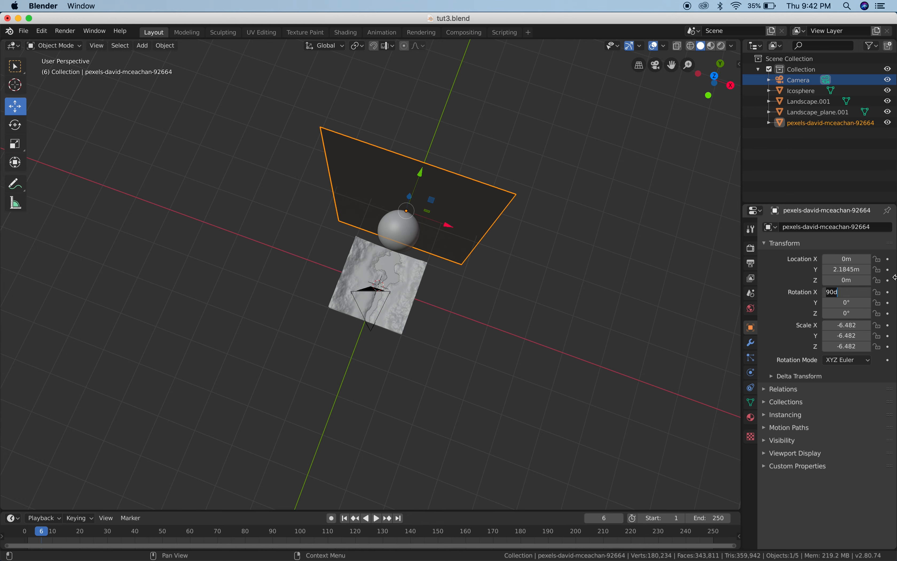
type("83")
key("Return")
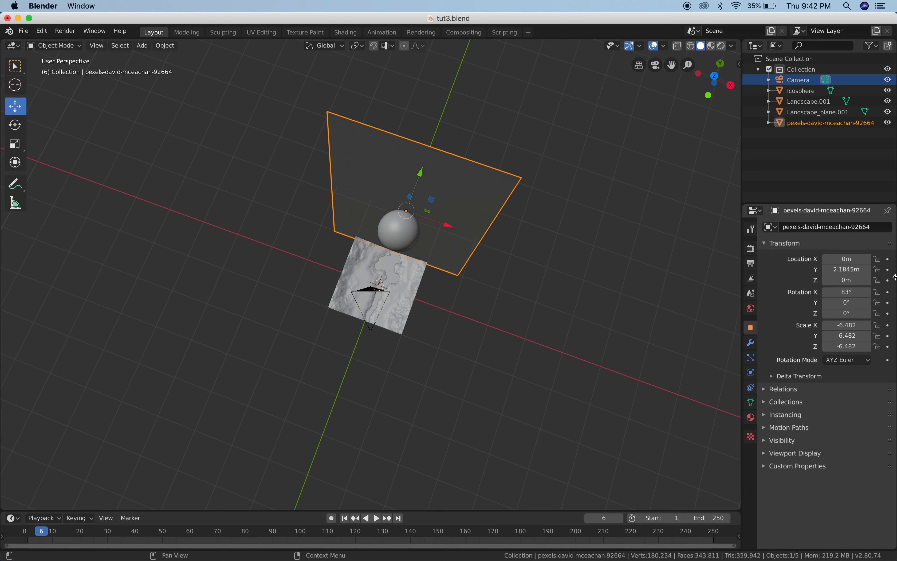
left_click(847, 315)
type("20")
key("Return")
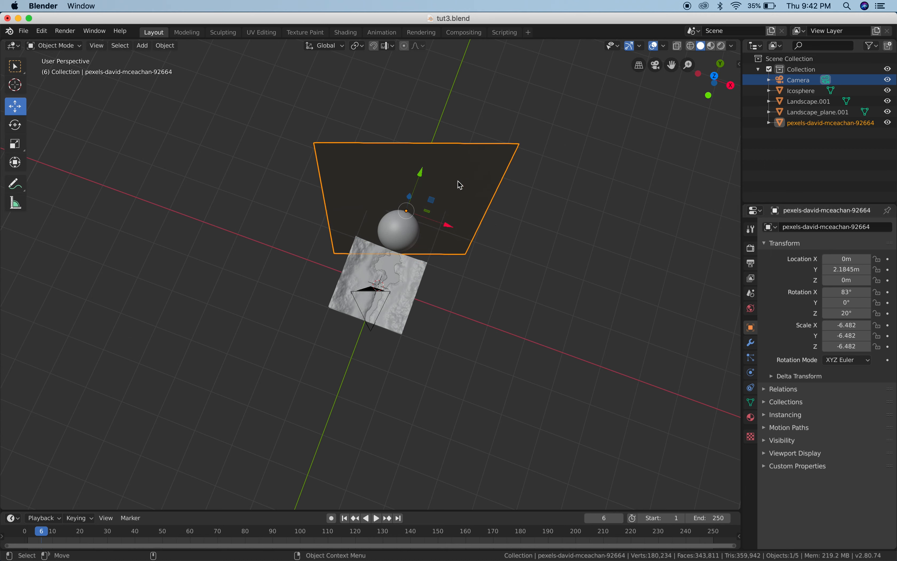
Move the sky image plane about 0.306 m along Y and about -0.159 m along X, behind the ico sphere.
middle_click_drag(554, 232, 536, 240)
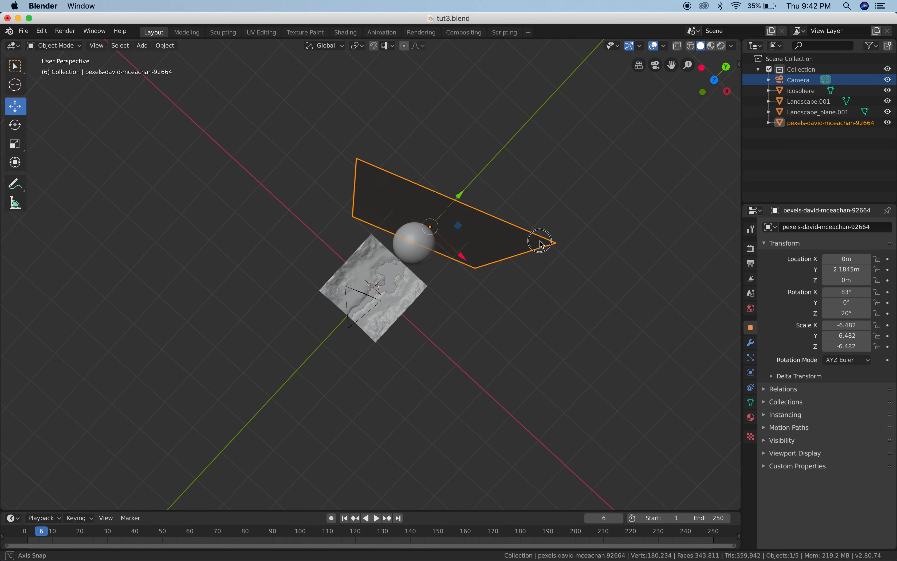
key("g")
left_click_drag(460, 194, 468, 185)
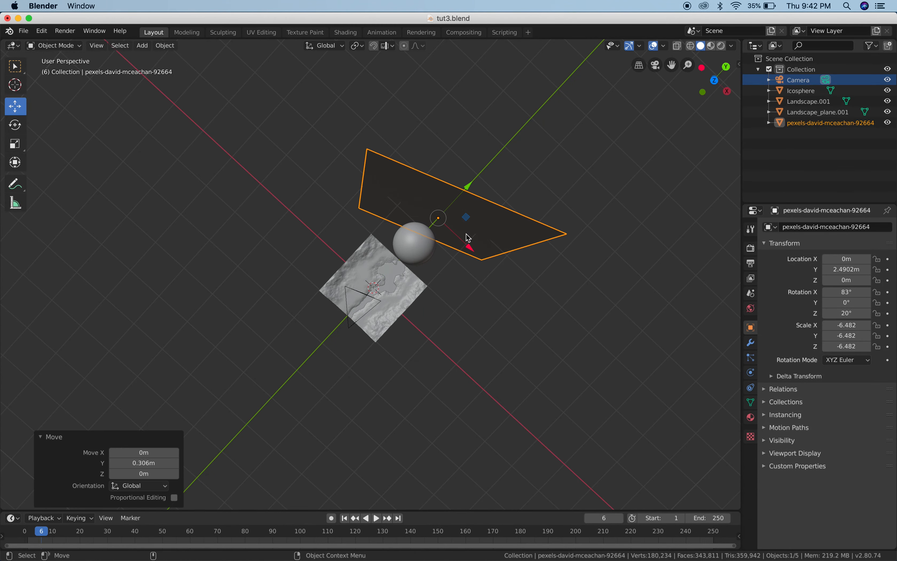
left_click_drag(467, 242, 464, 234)
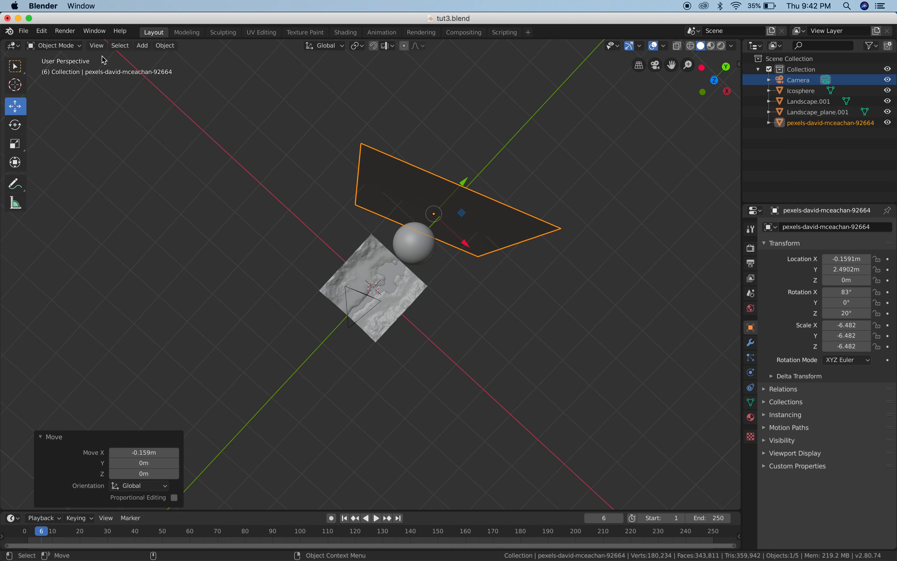
Look through the active camera and shift the sky image plane about -0.949 m along X to fill the frame's width.
middle_click_drag(447, 333, 468, 310)
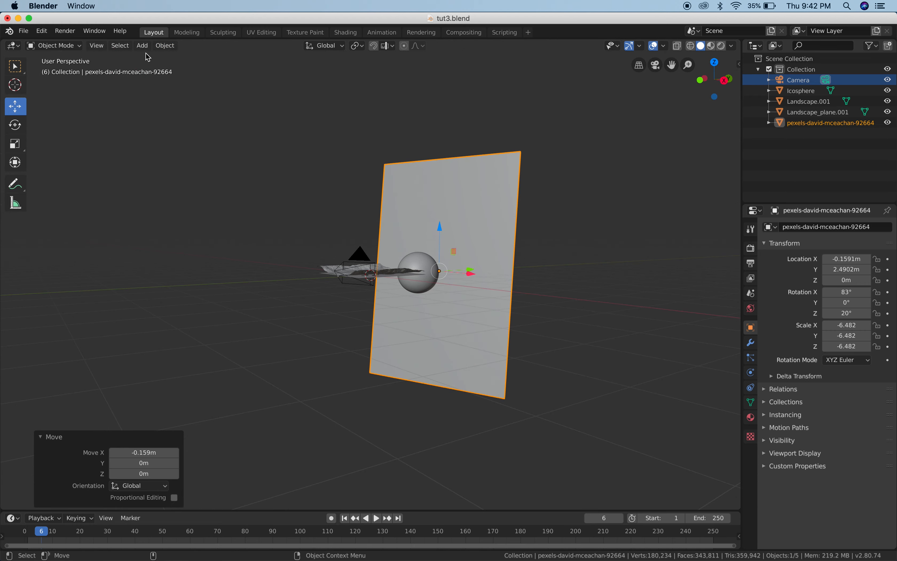
left_click(102, 47)
mouse_move(193, 153)
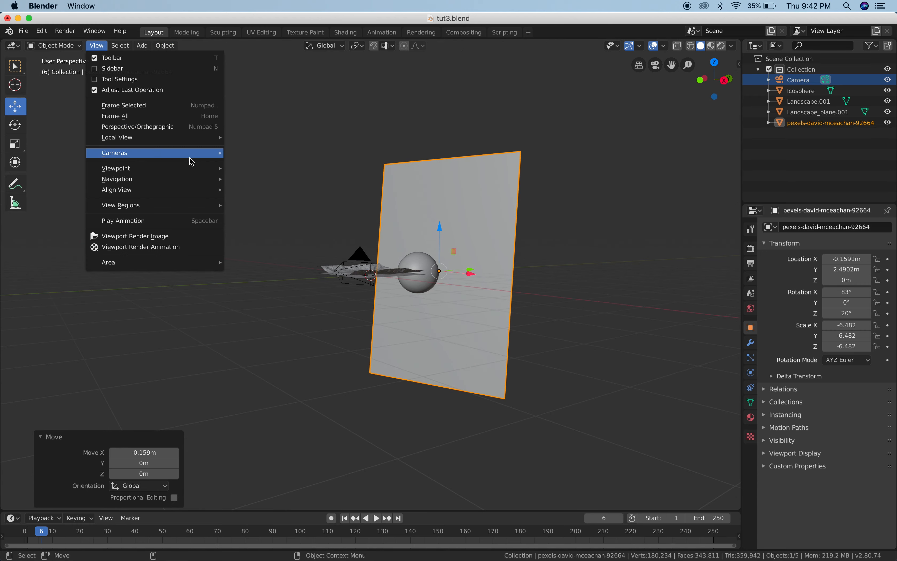
left_click(242, 166)
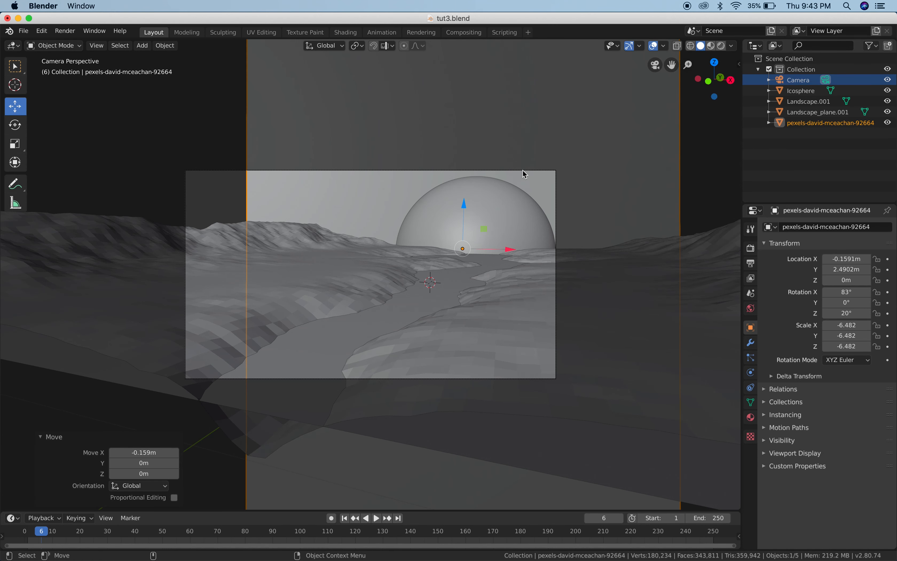
left_click_drag(509, 249, 420, 239)
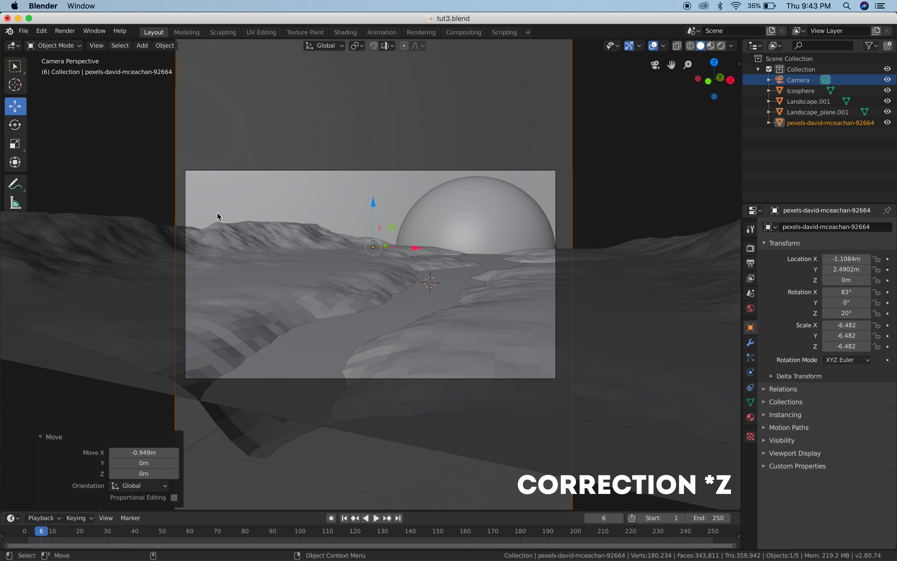
Preview the camera view in Rendered shading and return to Solid shading.
key("z")
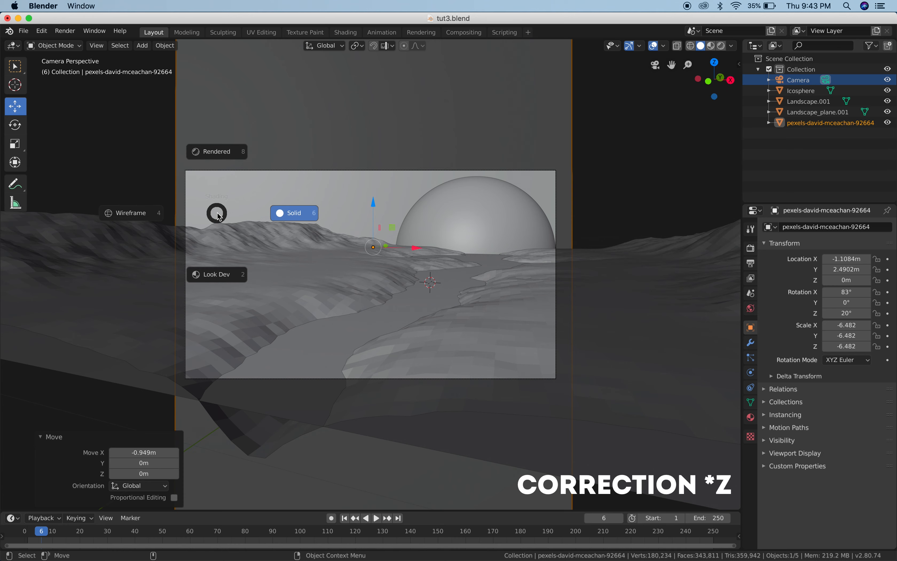
left_click(223, 155)
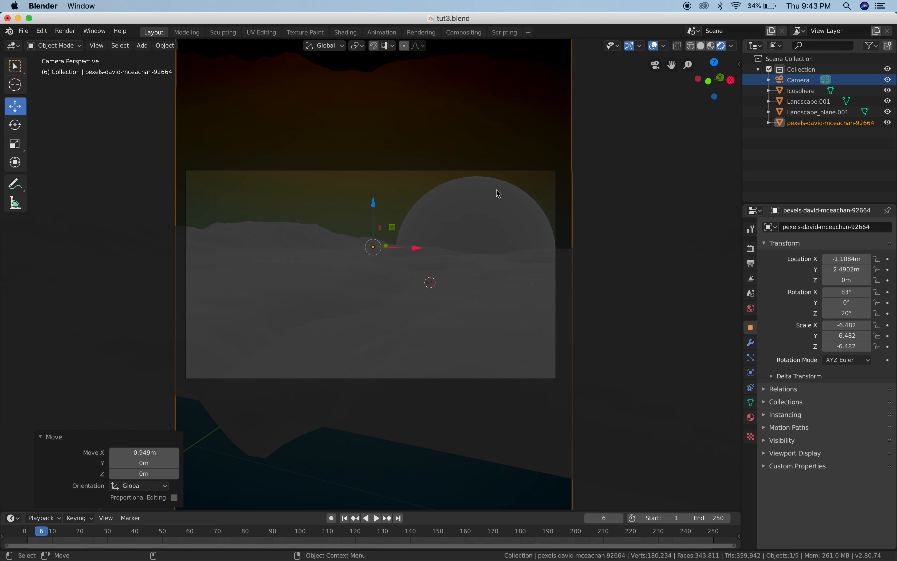
scroll(533, 284, "down", 2)
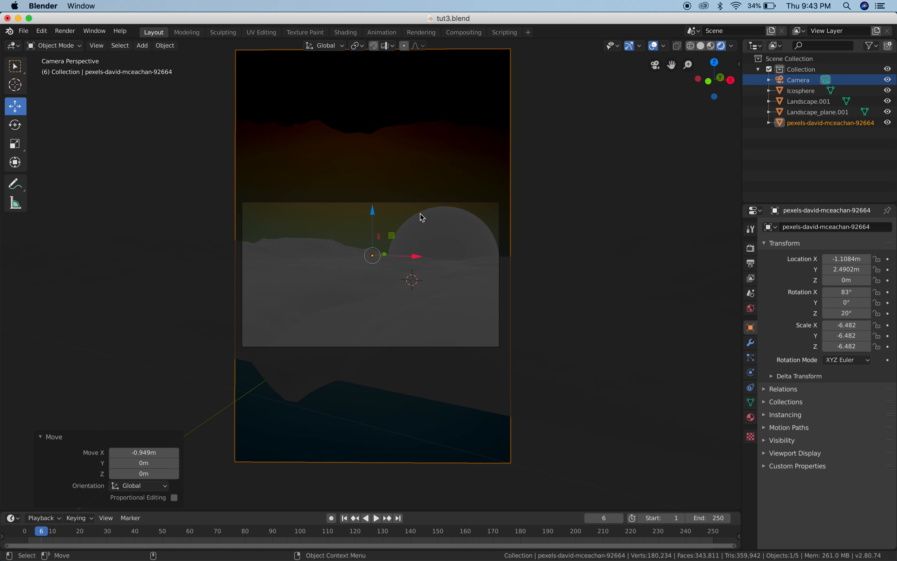
key("z")
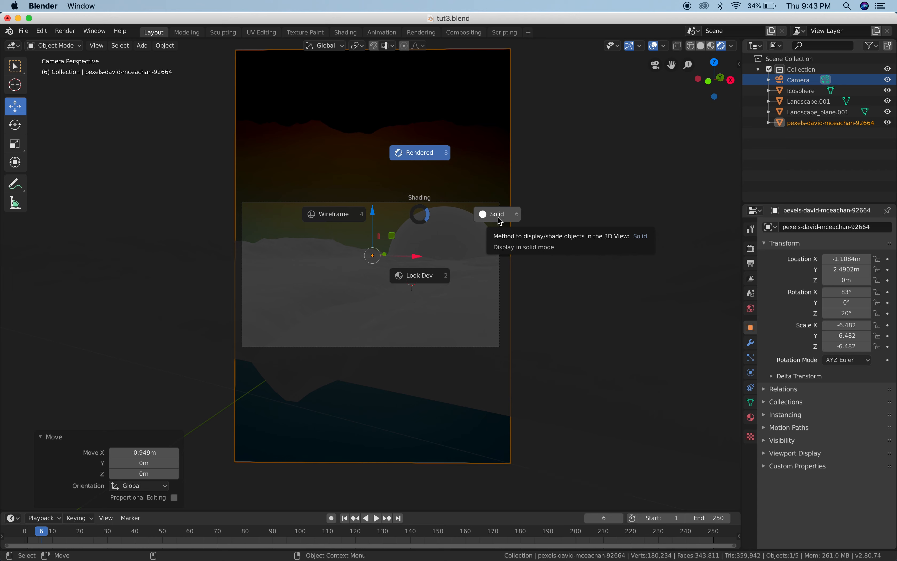
left_click(499, 215)
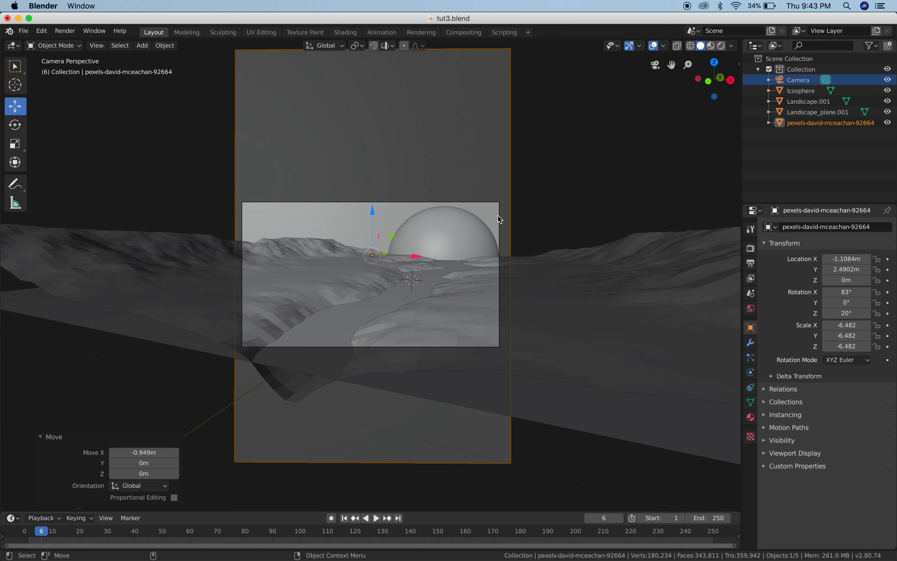
Preview the scene in Look Dev and Wireframe shading, return to Solid shading and deselect the sky image plane.
key("z")
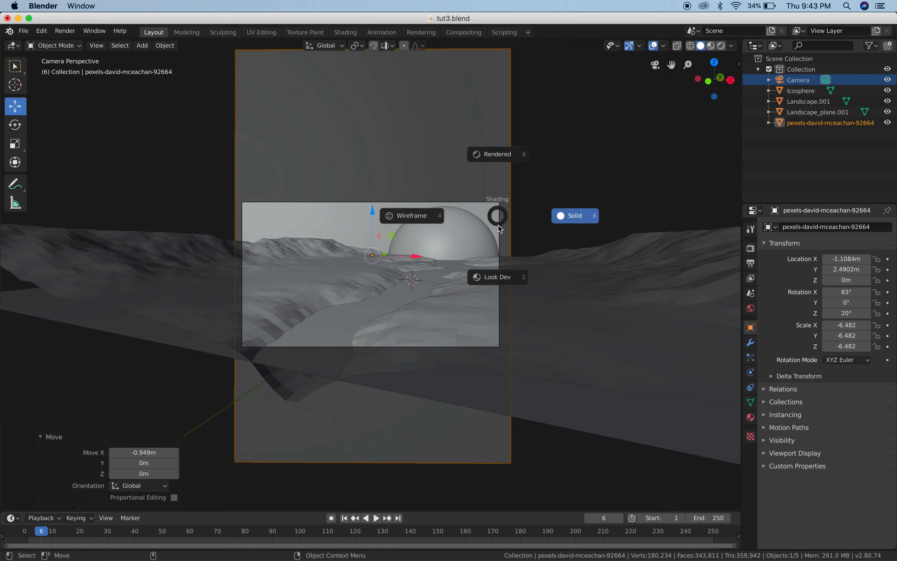
left_click(501, 284)
key("z")
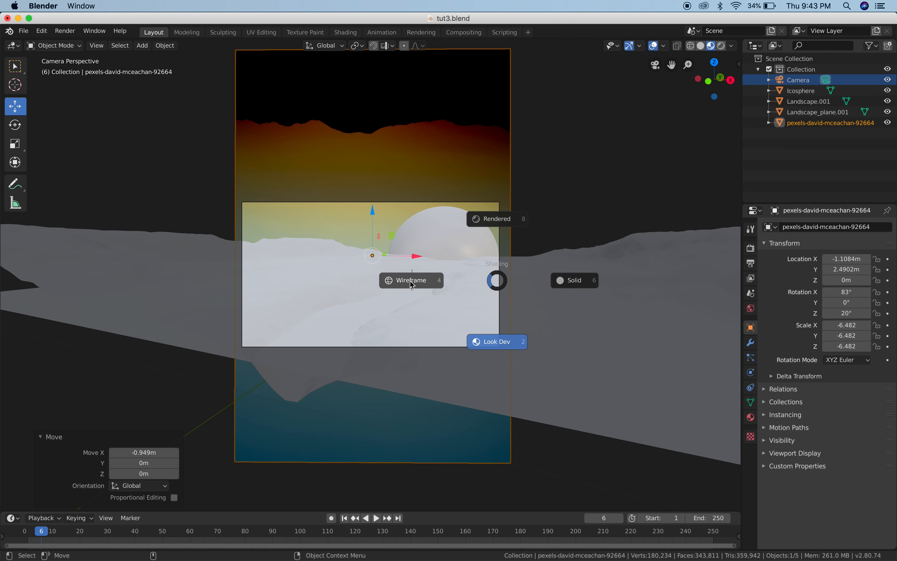
left_click(412, 285)
key("z")
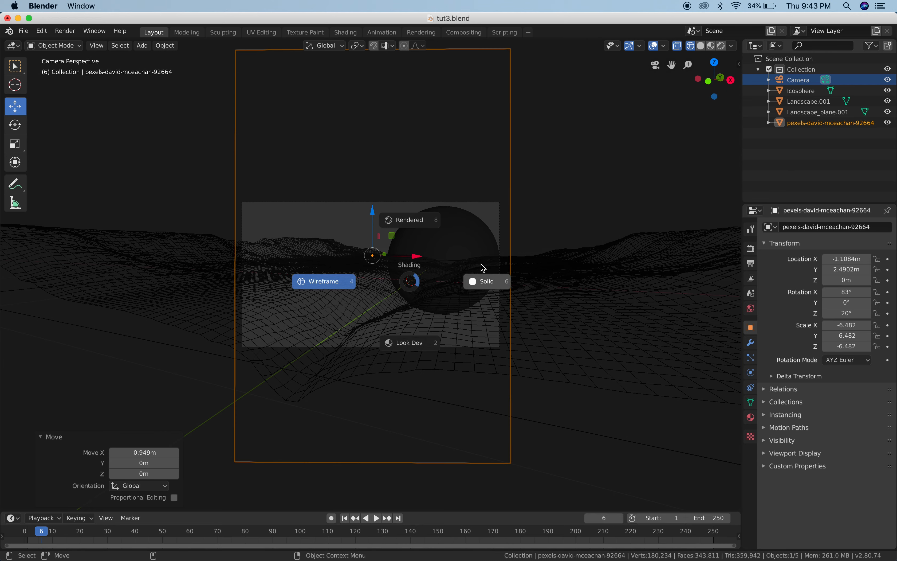
left_click(493, 283)
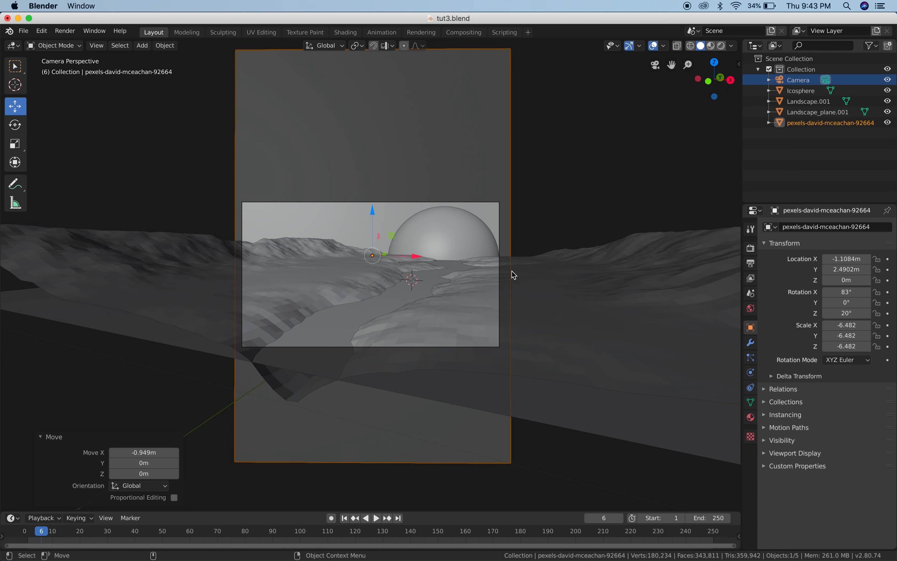
left_click(557, 200)
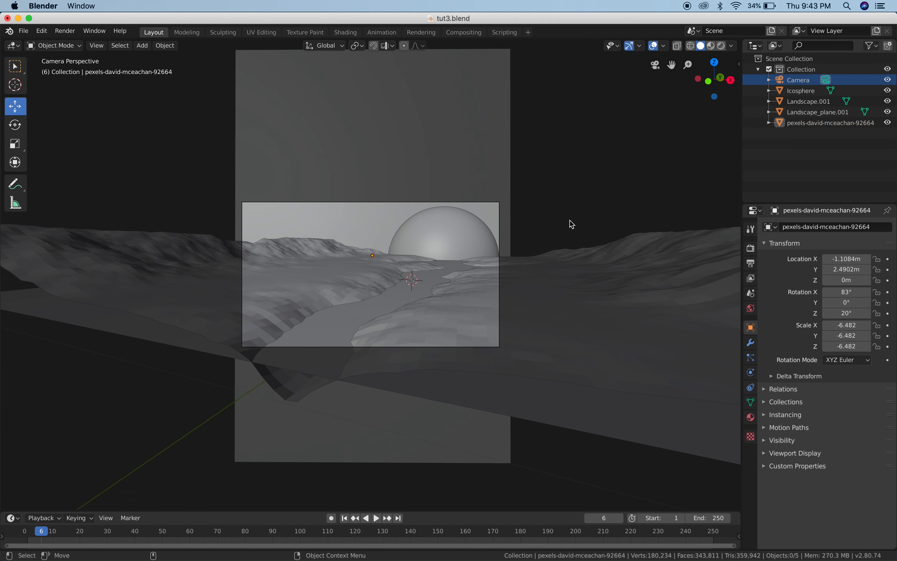